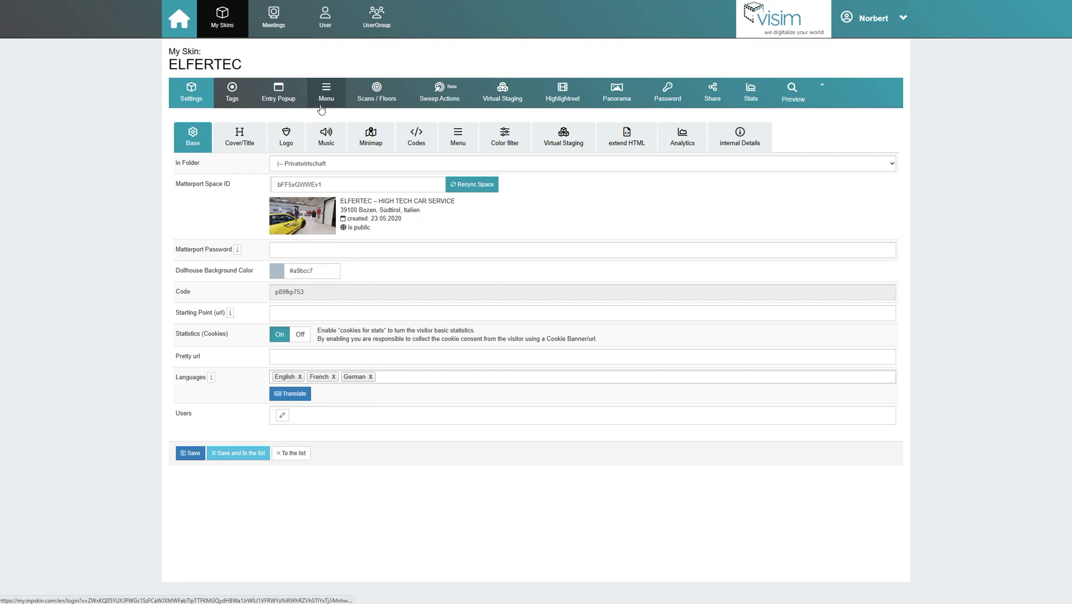
Bring up the ELFERTEC skin's menu display settings page from the Menu tab.
click(321, 109)
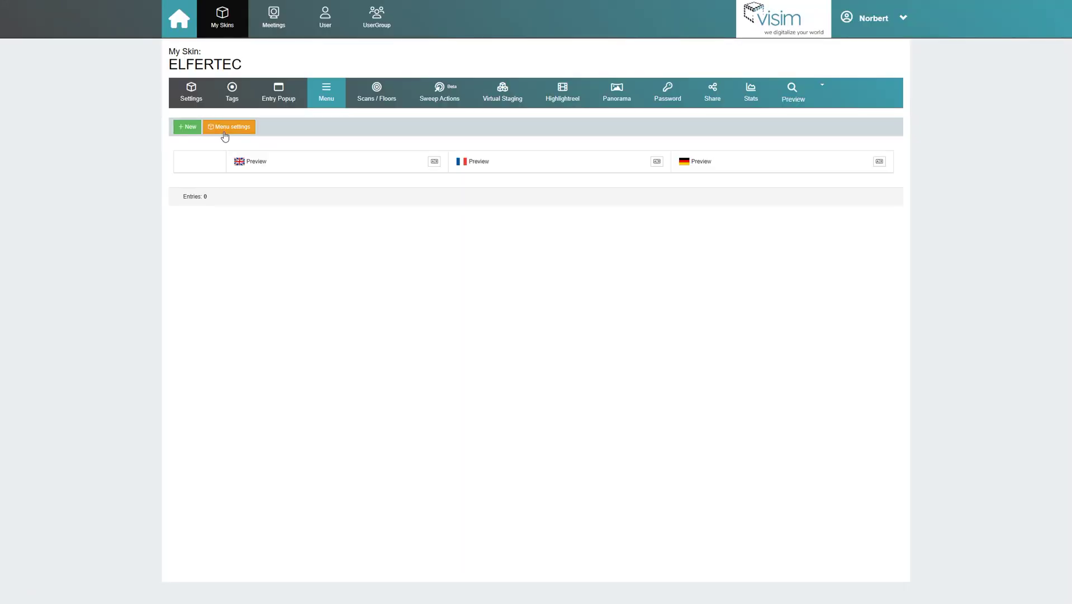
click(515, 325)
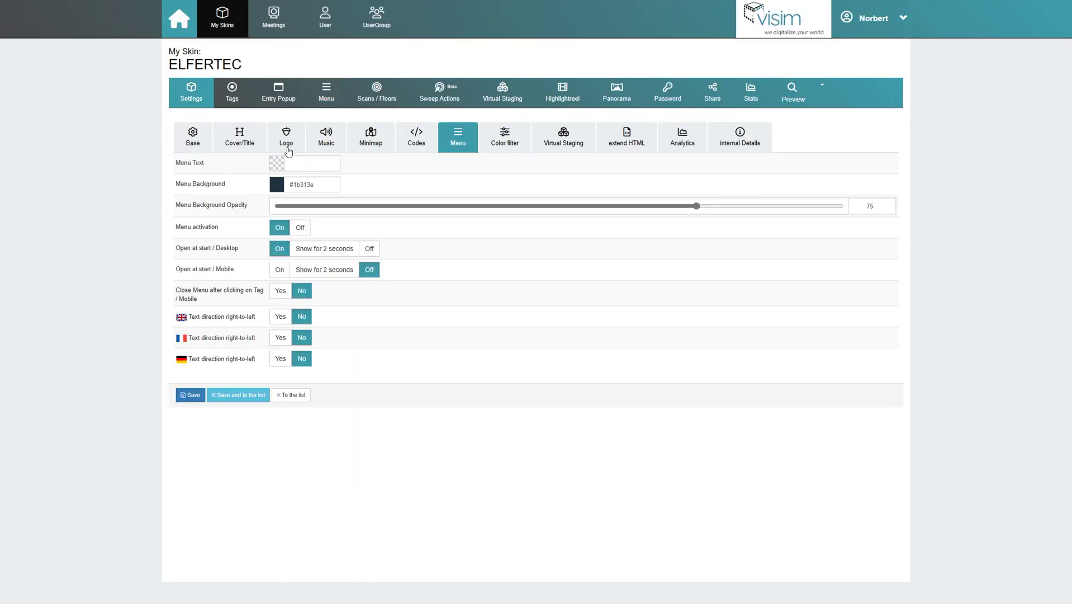
Review the menu text and background colours and set the background opacity to 75.
click(311, 163)
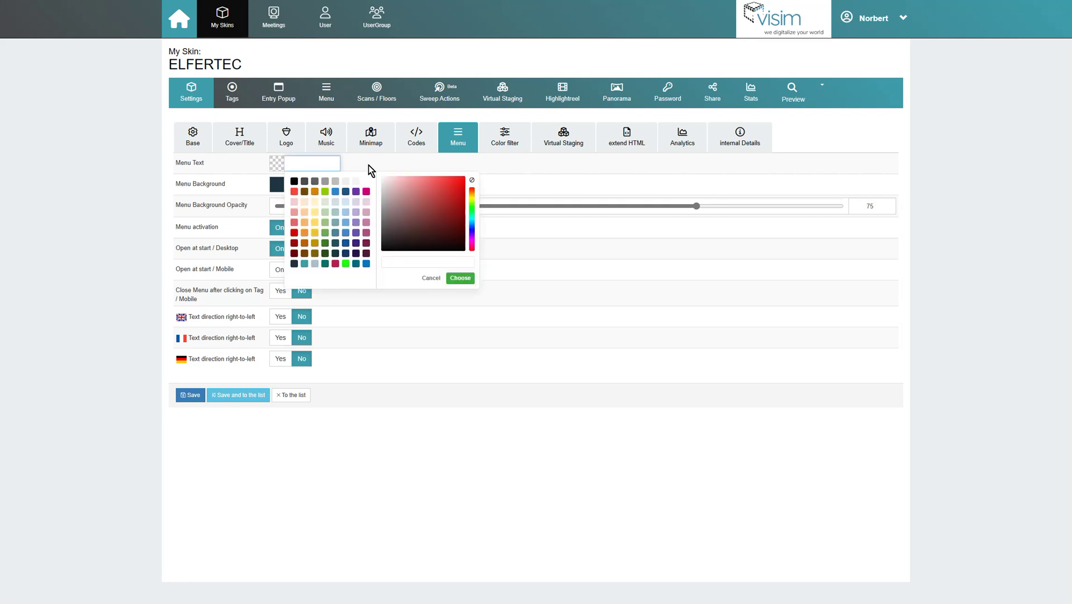
click(320, 184)
click(412, 177)
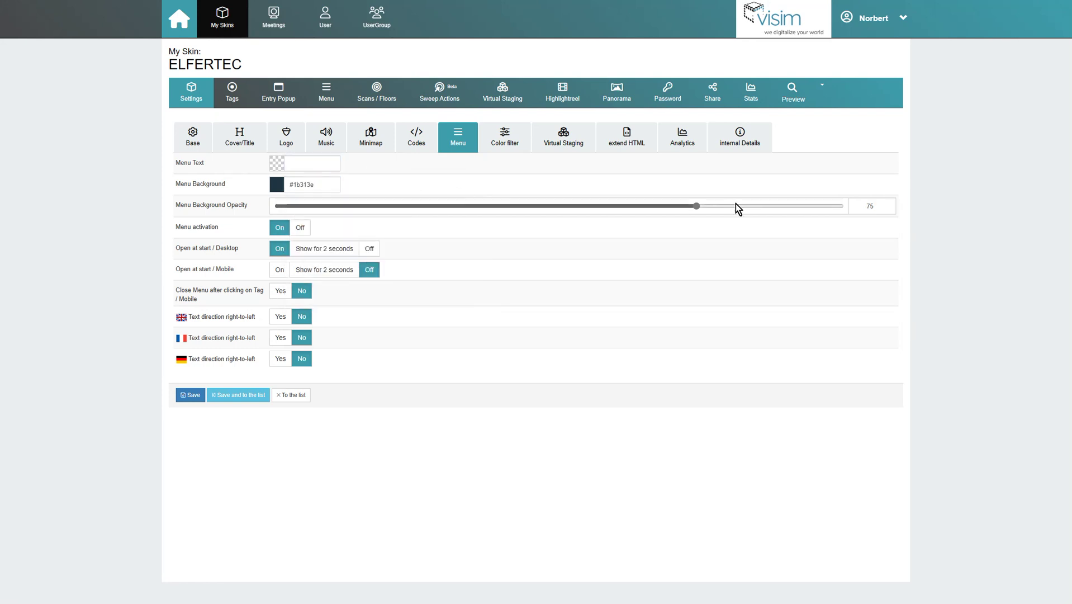
drag(705, 209, 625, 212)
double_click(878, 206)
text(75)
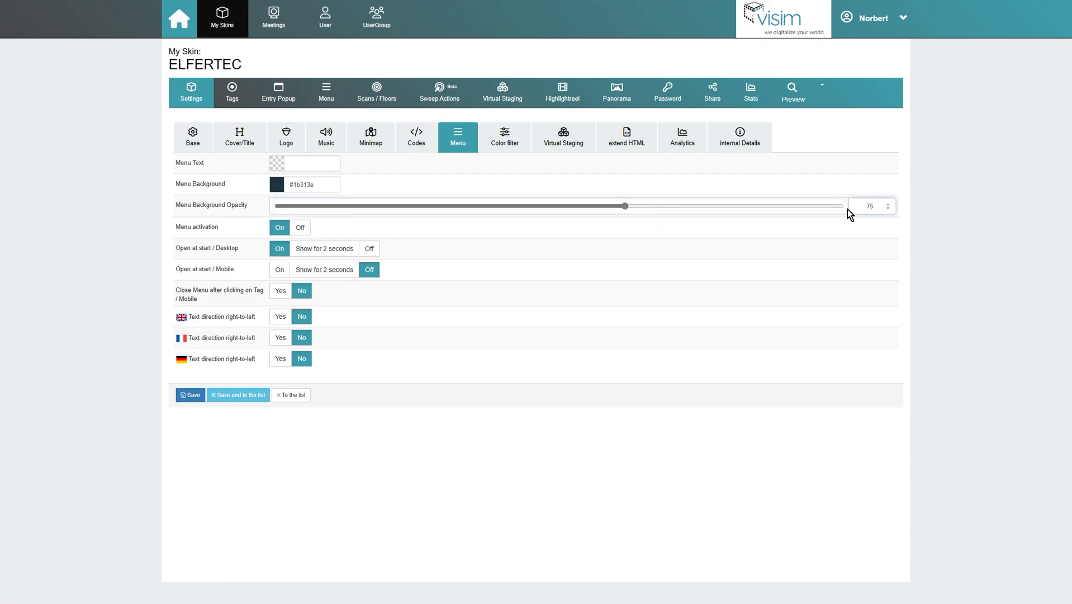
Show the menu 2 seconds at mobile start, keep Desktop On, close after tag tap, and save.
click(300, 228)
click(279, 229)
click(346, 256)
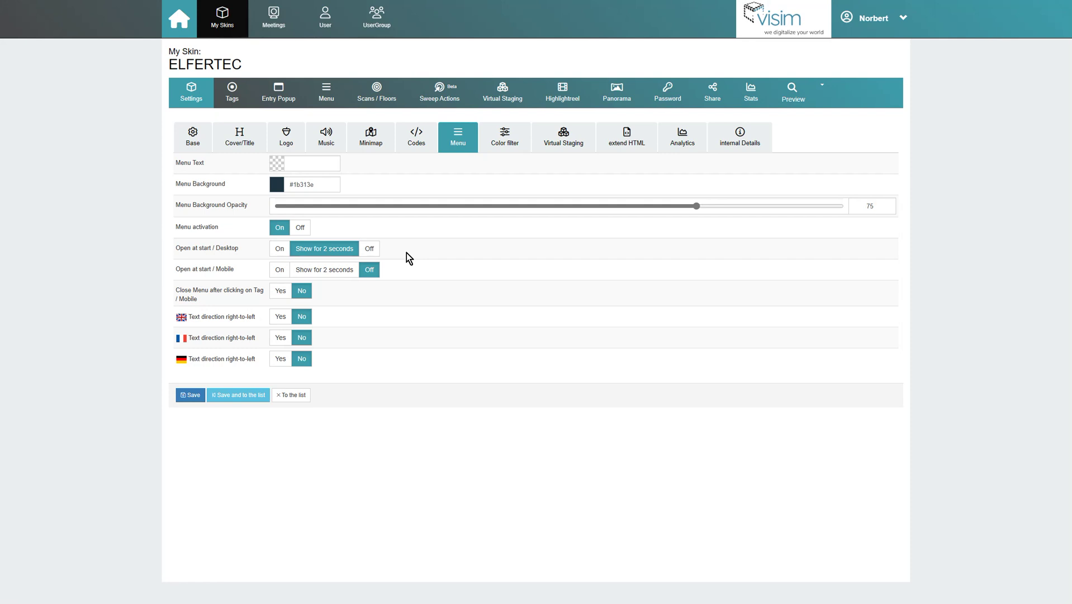
click(350, 274)
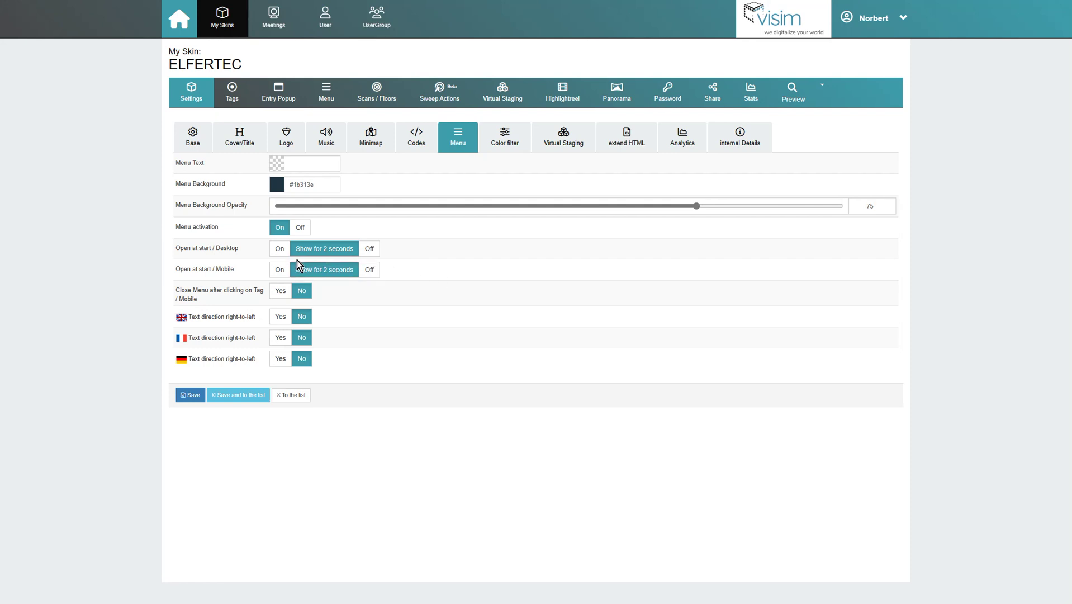
click(279, 251)
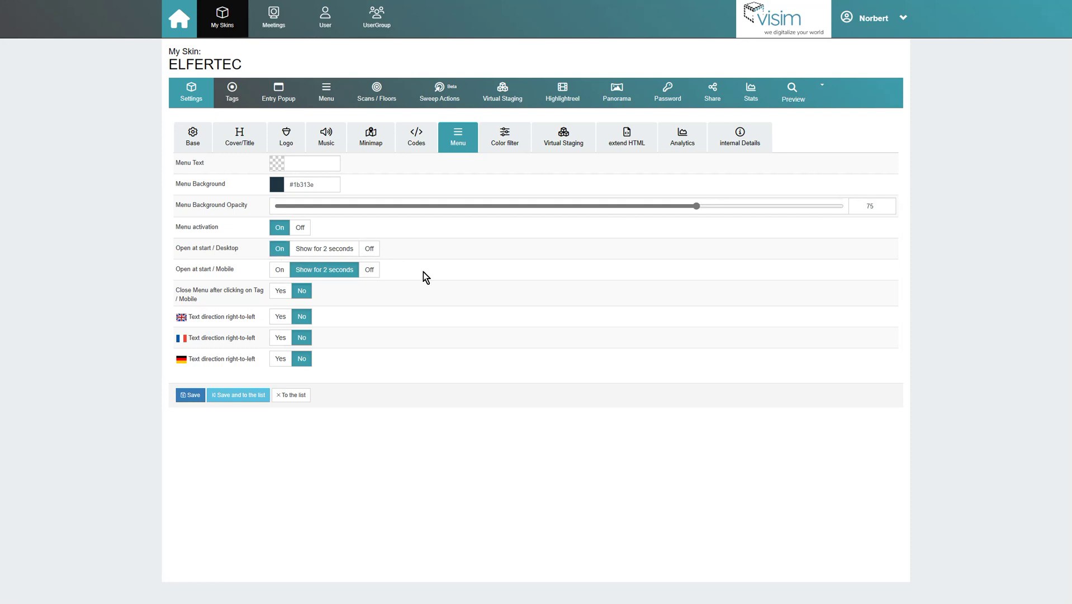
click(286, 297)
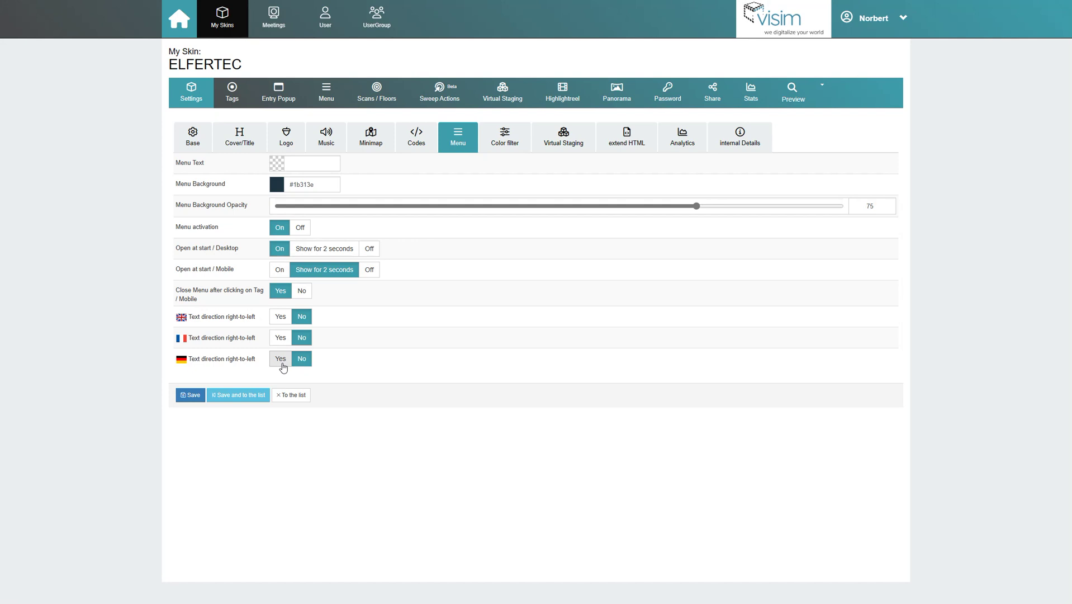
click(188, 402)
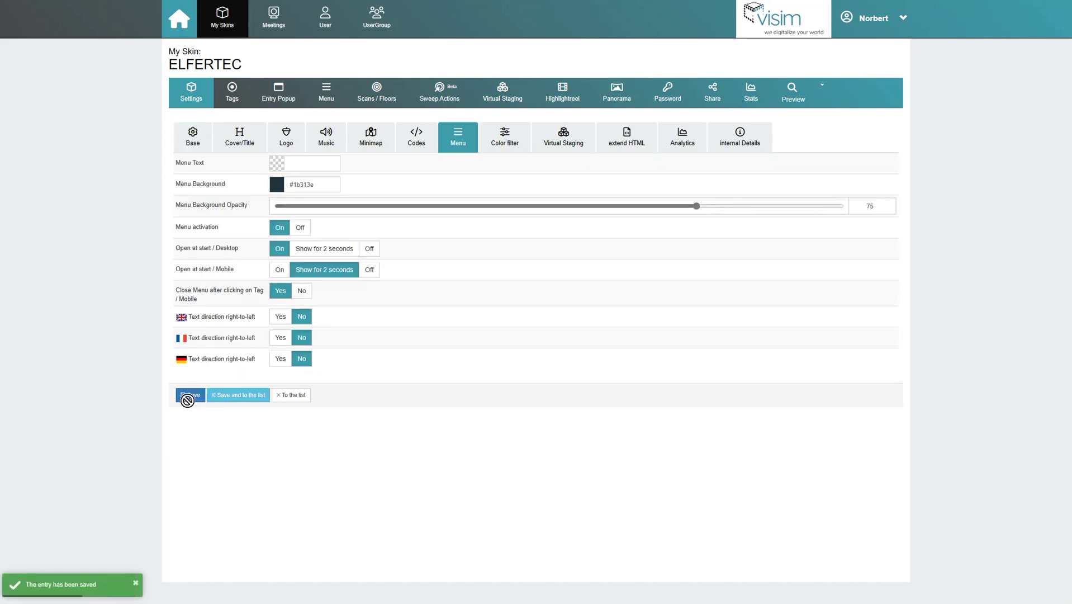
click(325, 109)
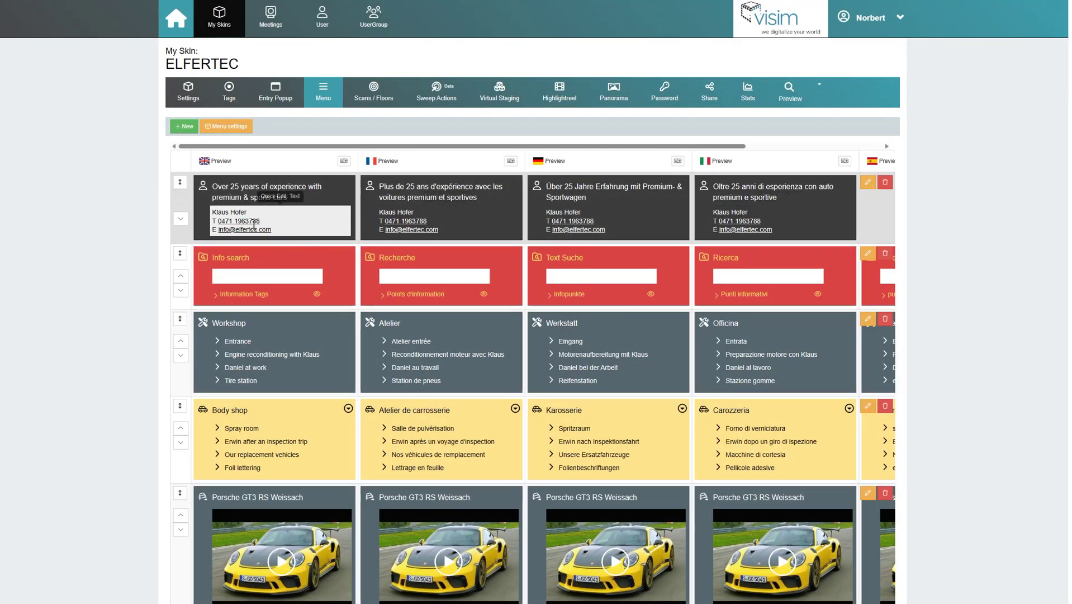
Scroll through the menu entries list to review the existing blocks.
scroll(295, 487, down, 3)
scroll(294, 487, up, 3)
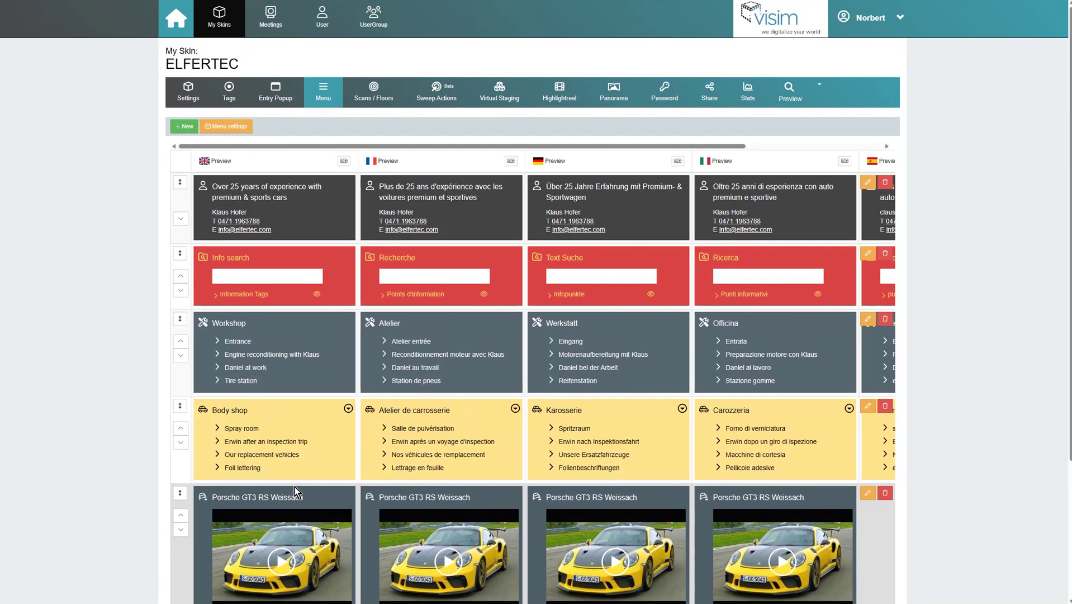
scroll(294, 486, down, 2)
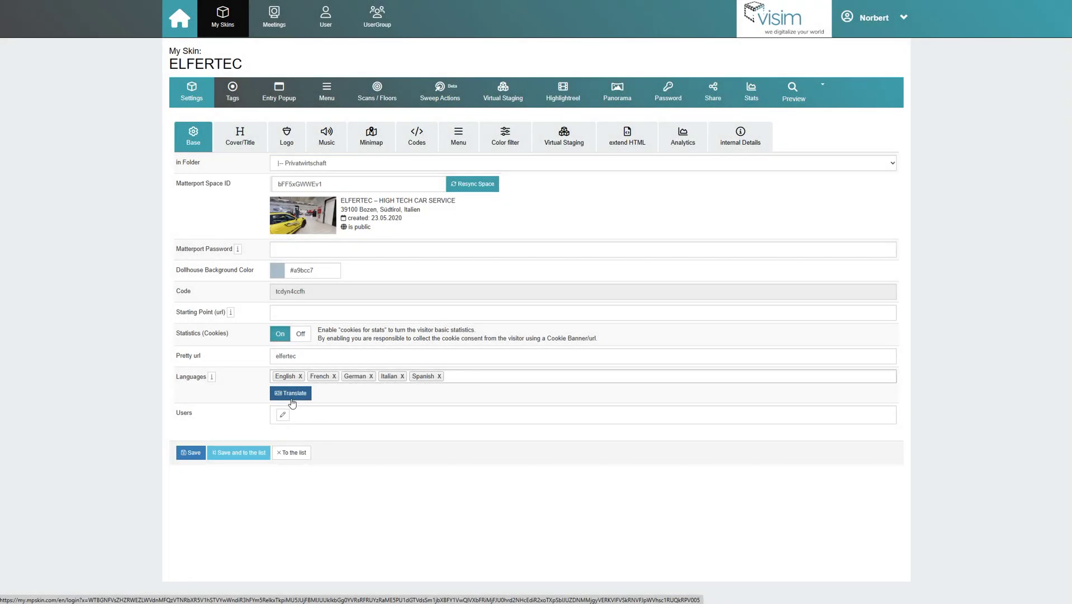
Translate only the Menu into Italian, excluding Floor, Panorama, Highlightreel and the other items.
click(291, 397)
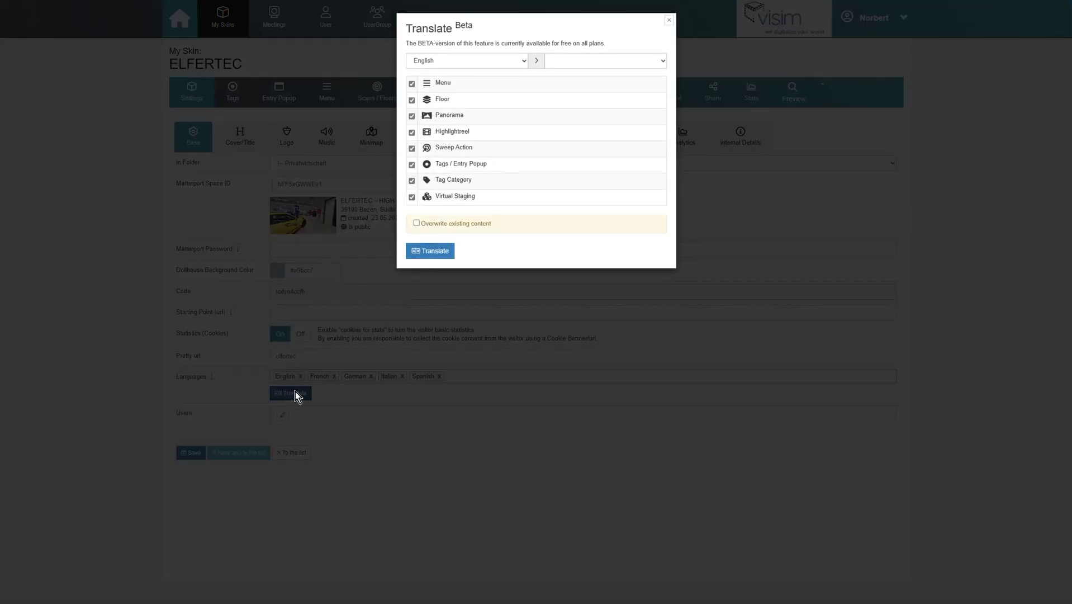
click(411, 100)
click(411, 116)
click(411, 132)
click(411, 148)
click(411, 165)
click(411, 180)
click(411, 196)
click(617, 60)
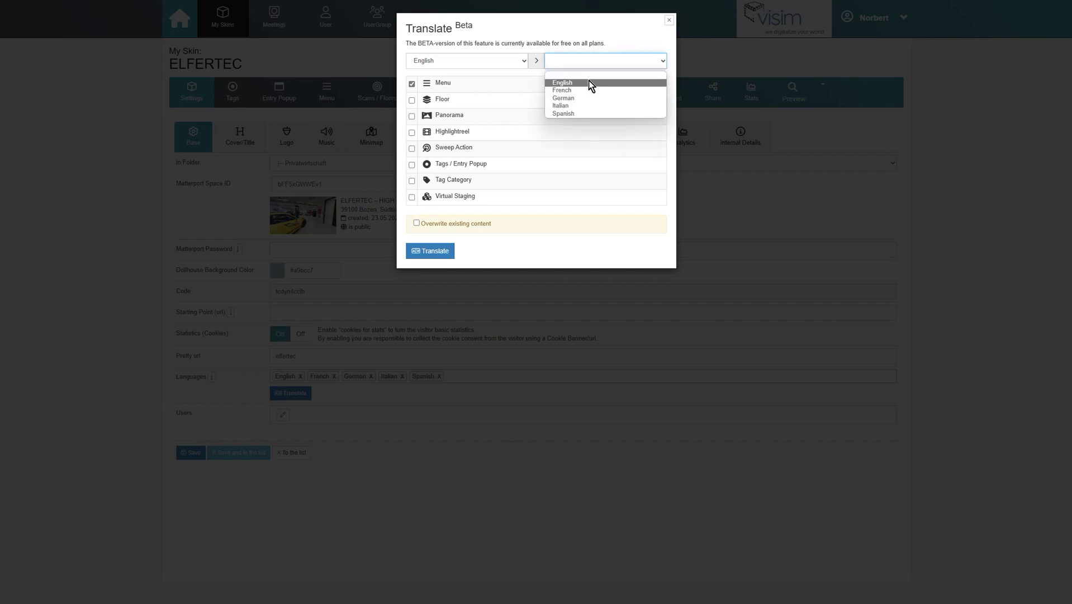
click(595, 106)
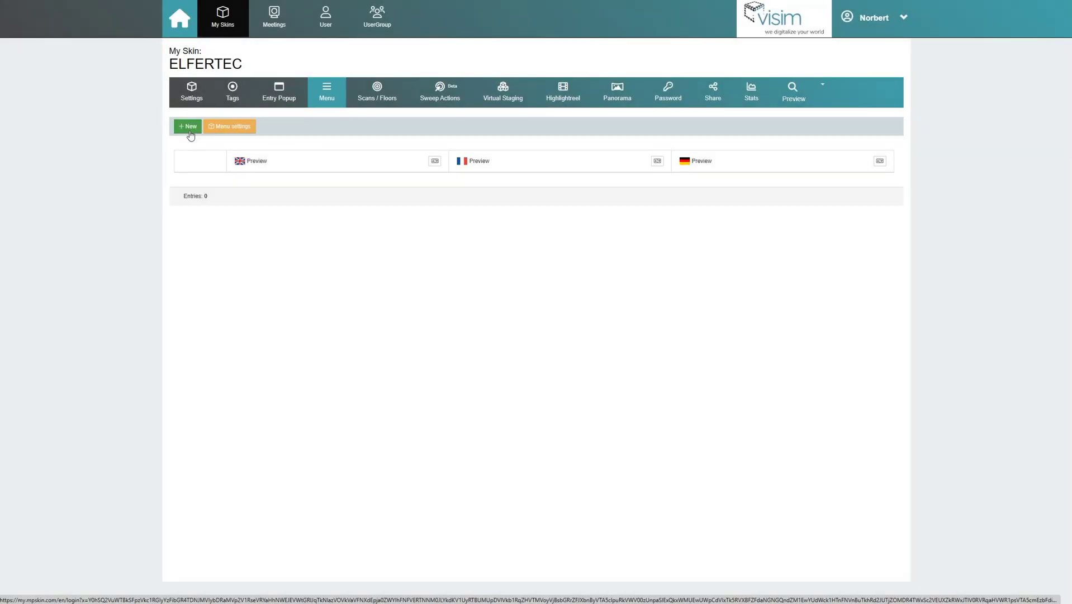
Create a new menu entry titled 'Over 25 years of experience with premium & sports cars'.
click(191, 132)
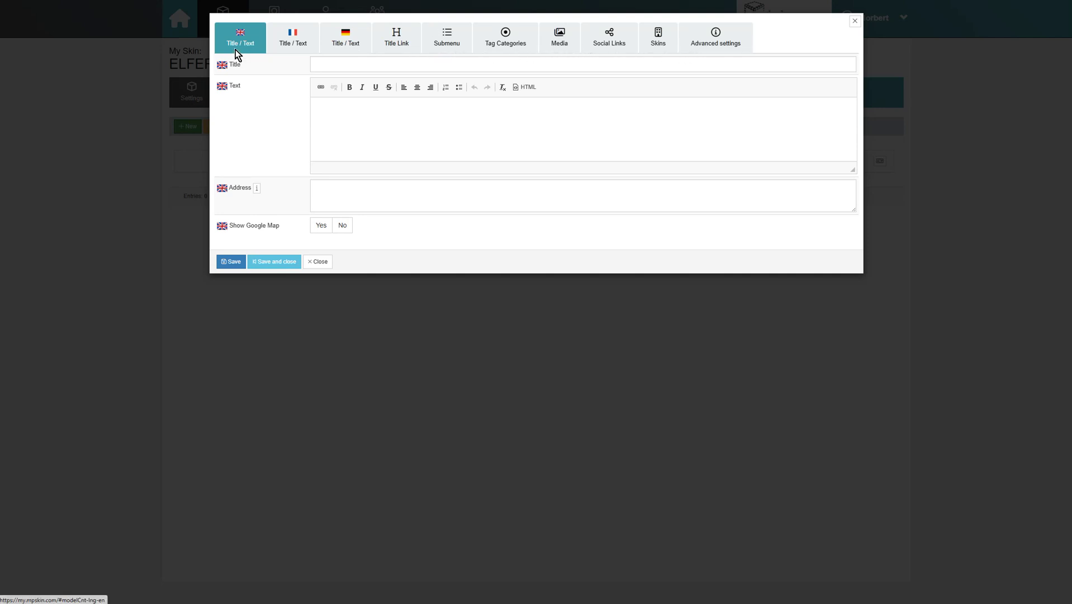
click(341, 59)
text(Over 25 years of experience )
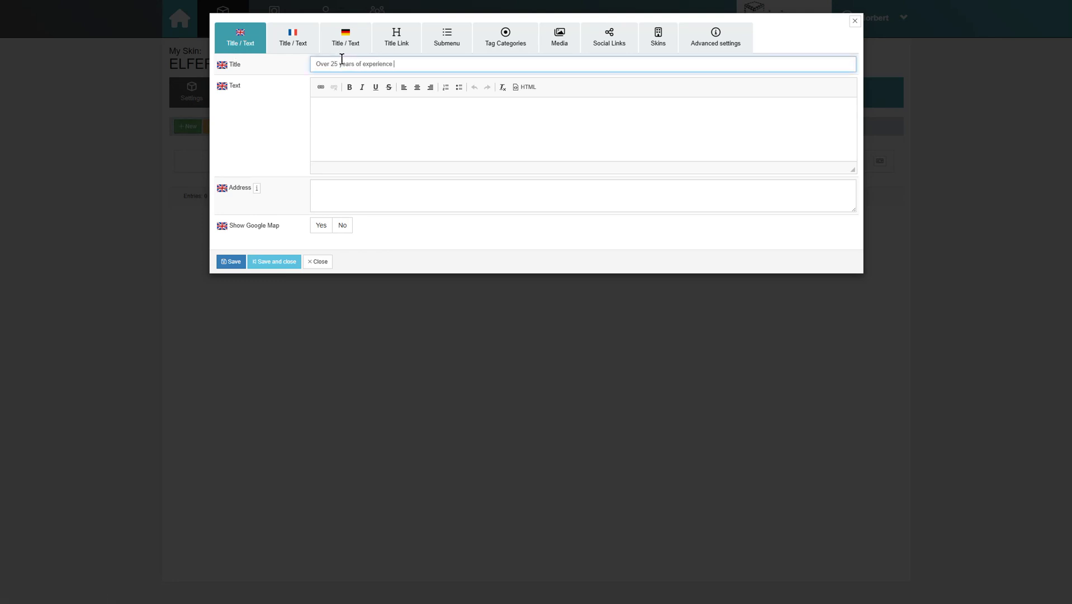
text(with premium & sports cars)
Enter the contact's name, phone number and e-mail address on separate lines of the entry text.
click(367, 125)
key(Return)
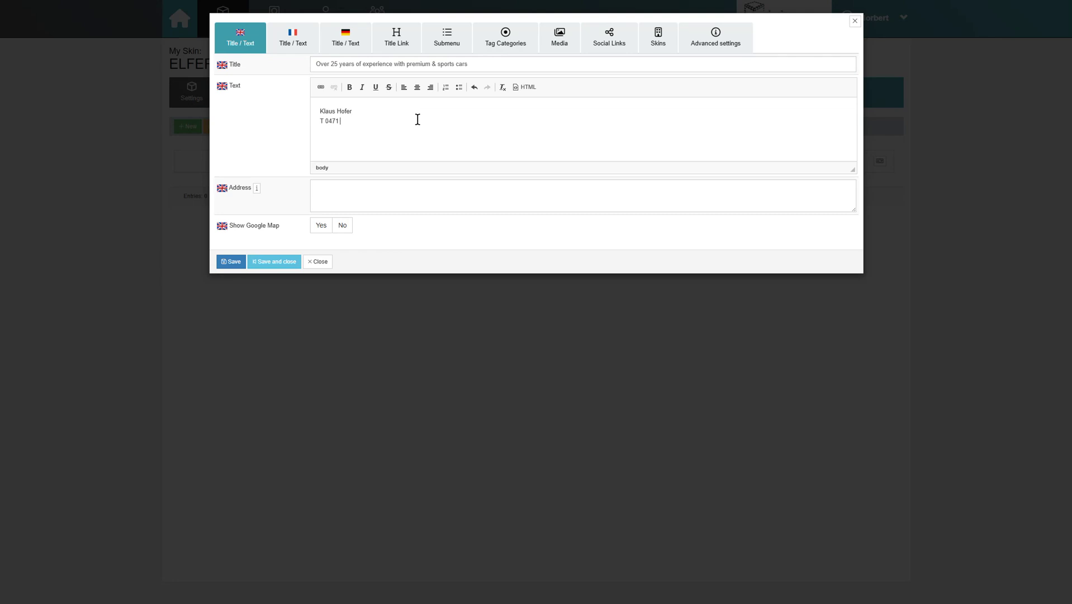
key(Return)
drag(365, 121, 325, 121)
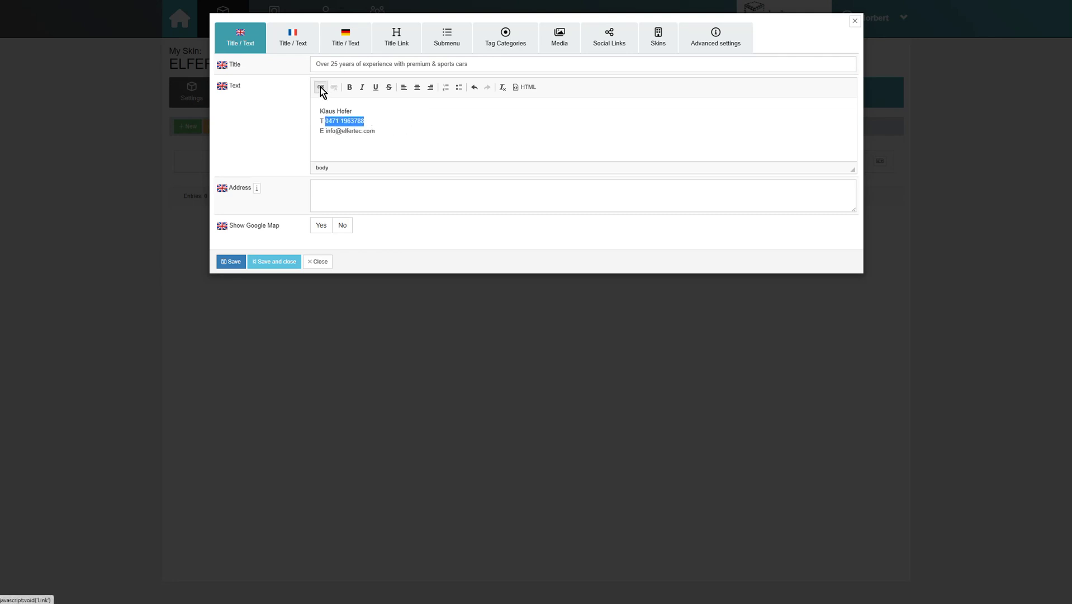
click(321, 88)
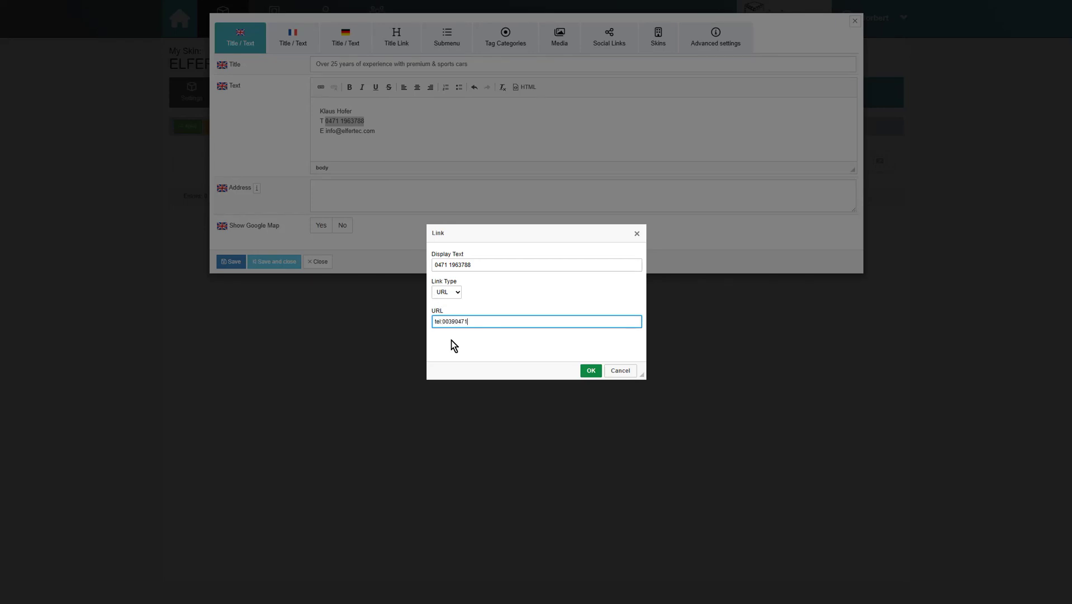
Link the phone number as a call link and the e-mail address as an E-mail link.
click(595, 372)
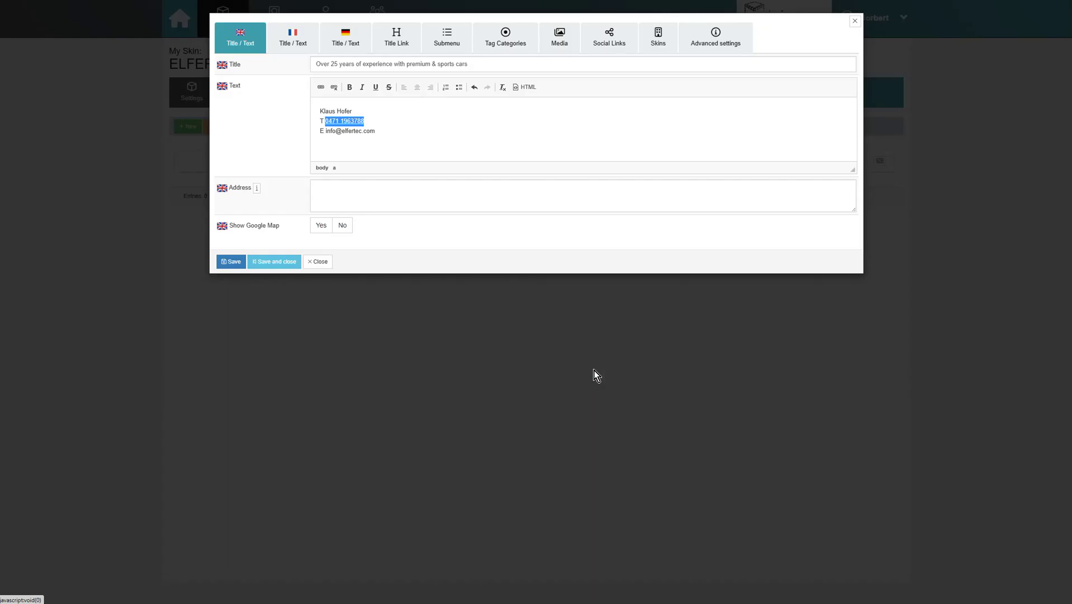
drag(384, 131, 326, 130)
click(321, 88)
click(440, 293)
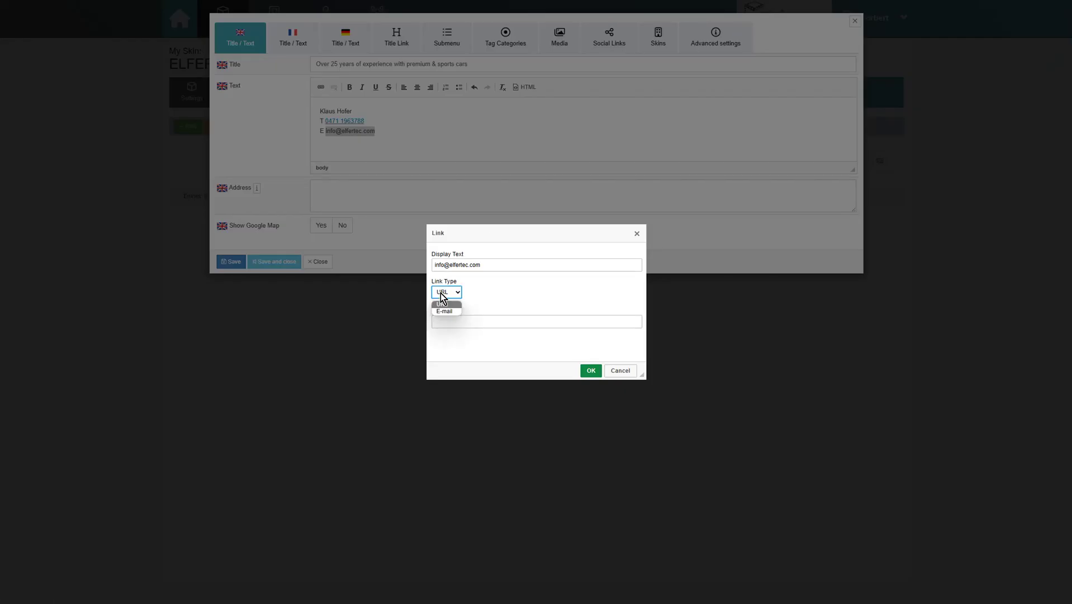
click(459, 313)
click(459, 306)
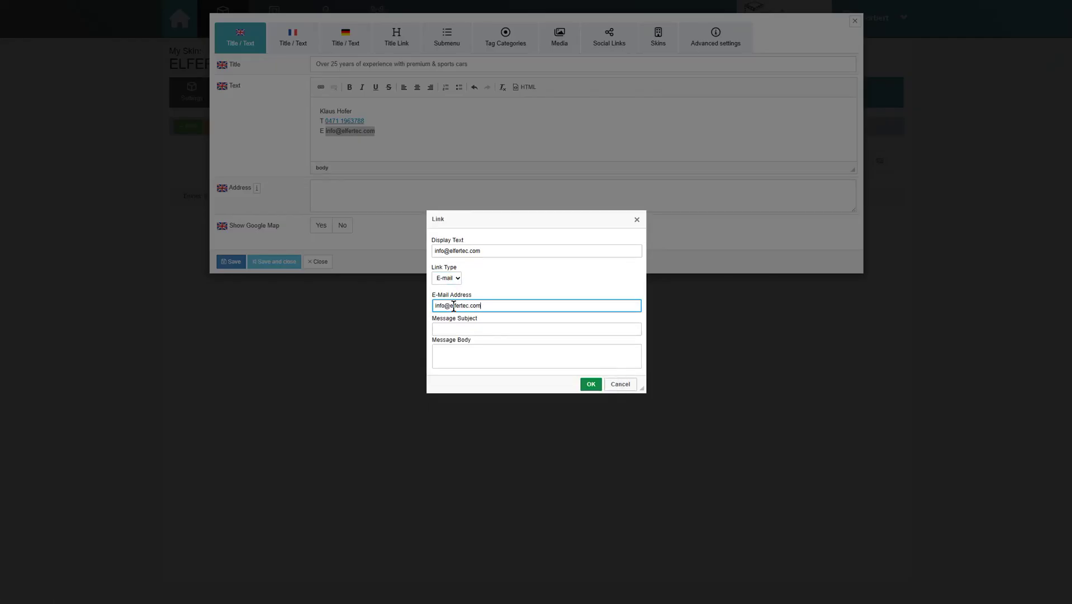
click(472, 329)
click(591, 384)
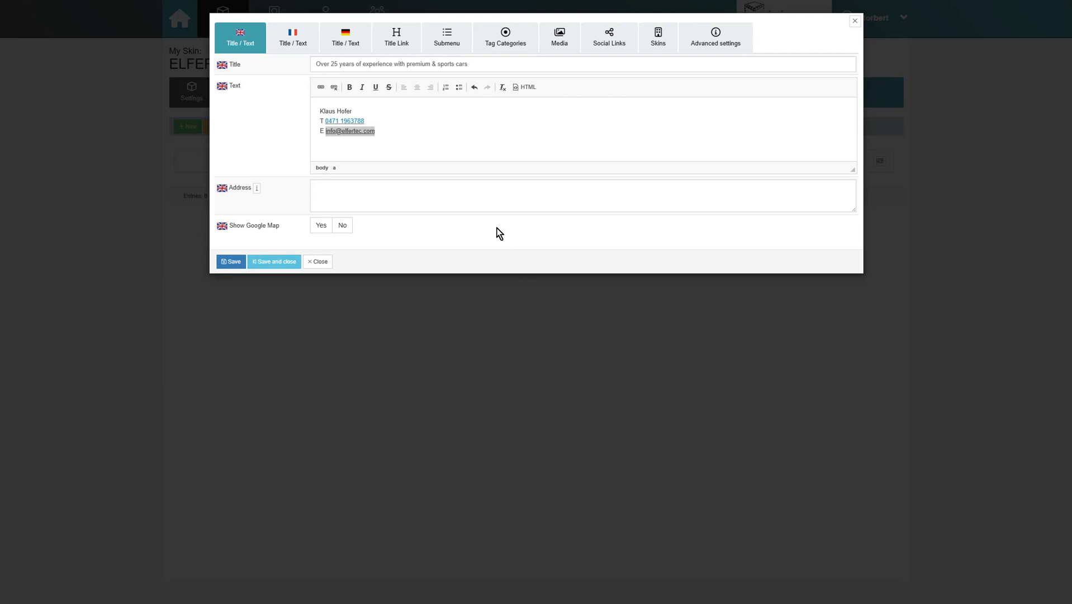
Set Show Google Map to No and check the text's HTML source.
click(321, 226)
click(342, 225)
click(476, 139)
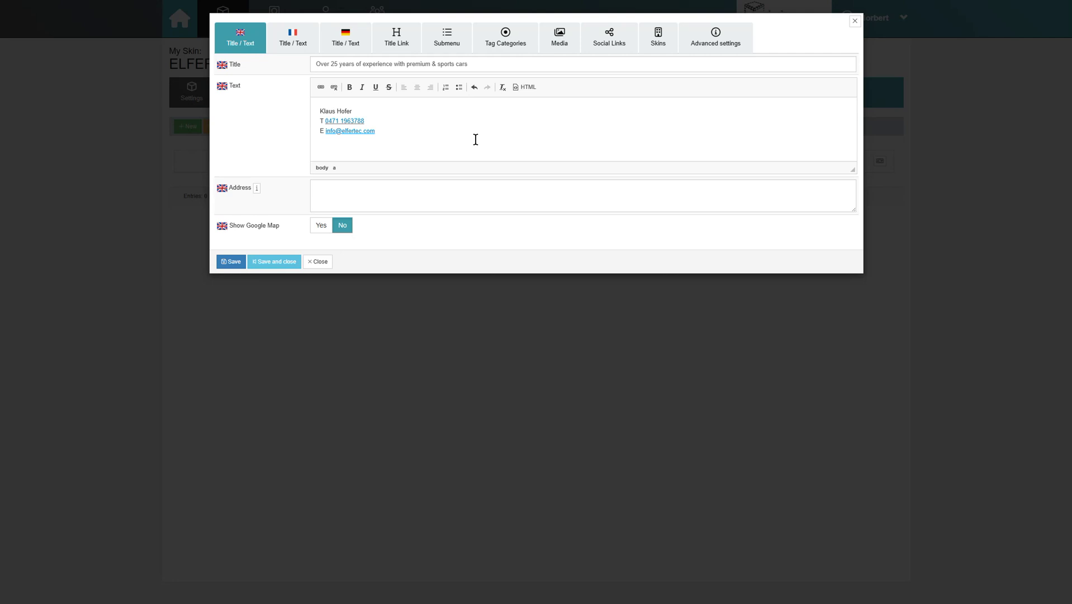
click(526, 87)
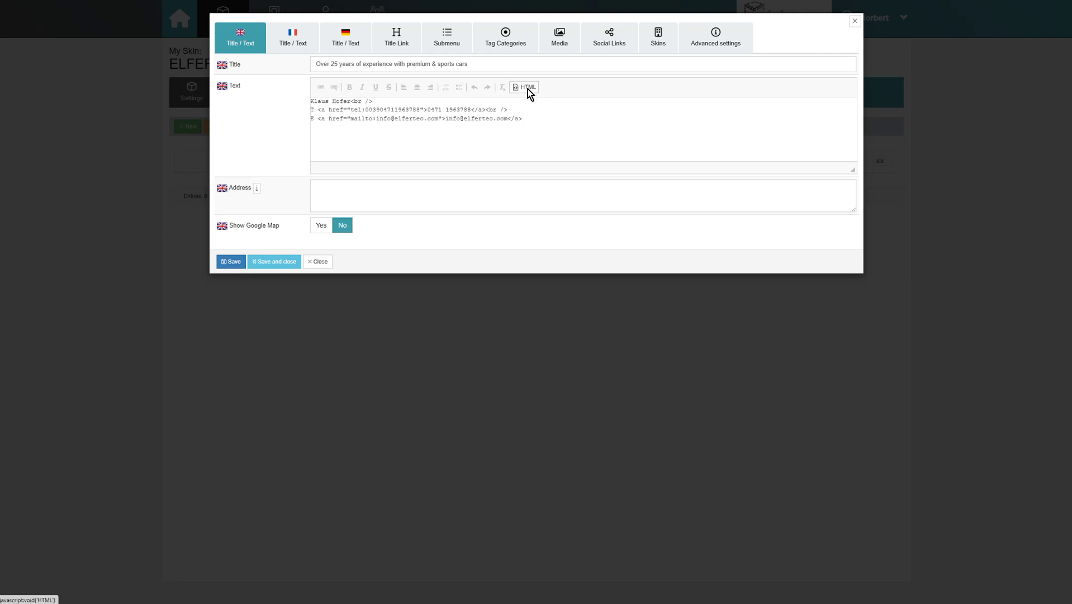
click(528, 88)
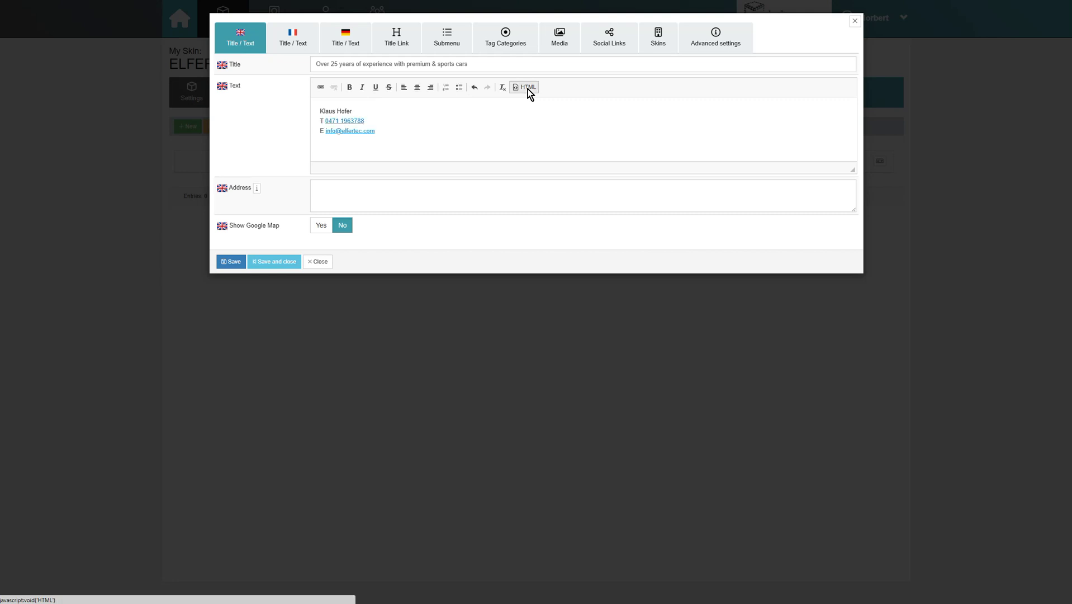
click(399, 49)
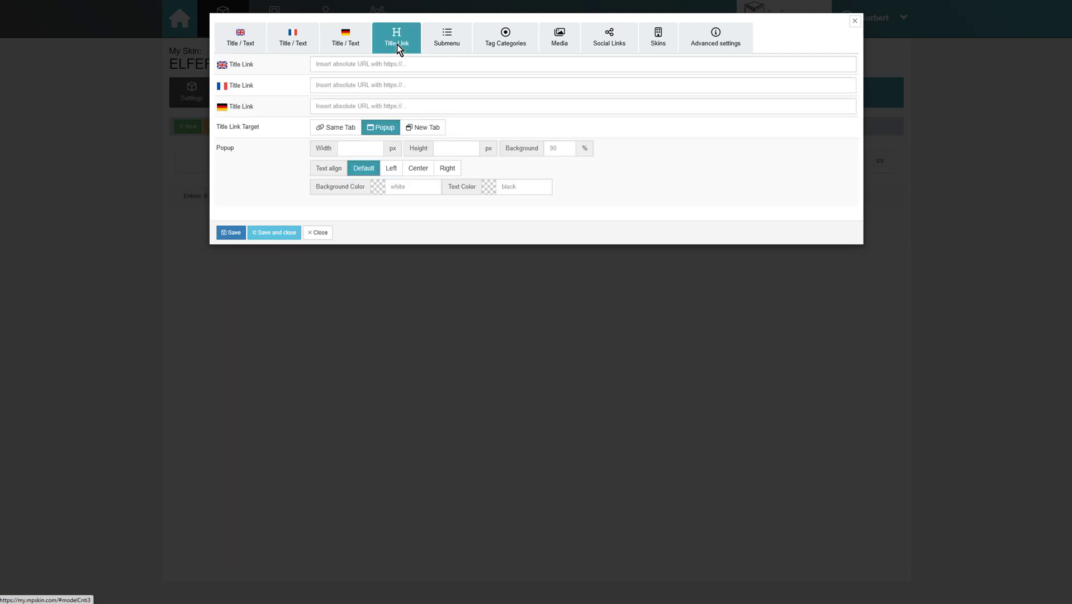
click(461, 63)
key(Down)
key(Down)
key(Down)
key(Return)
click(523, 85)
click(488, 105)
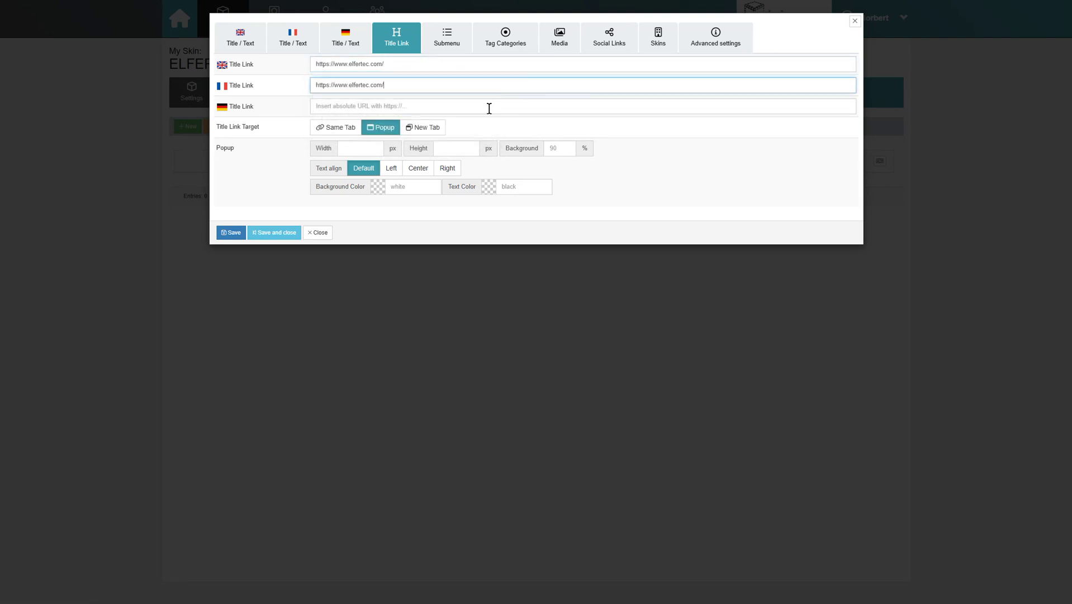
click(488, 106)
click(715, 158)
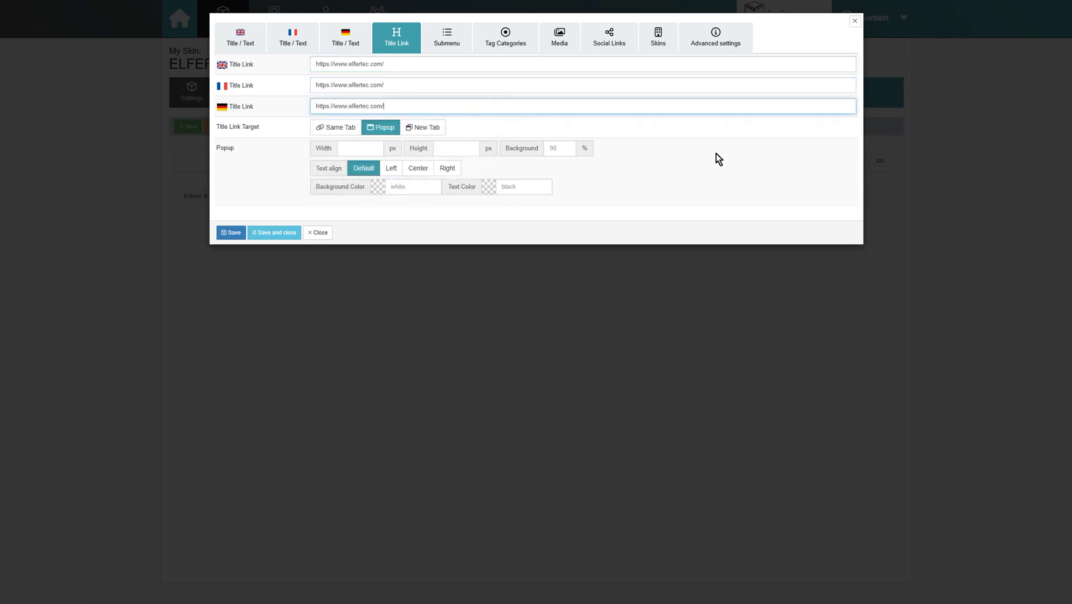
click(347, 134)
click(382, 130)
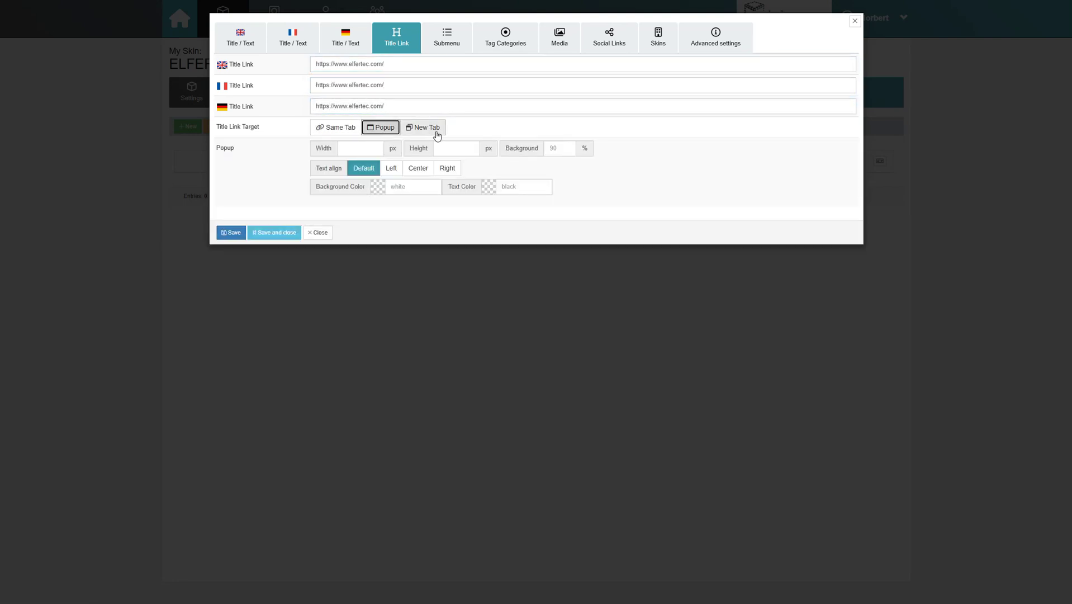
click(437, 133)
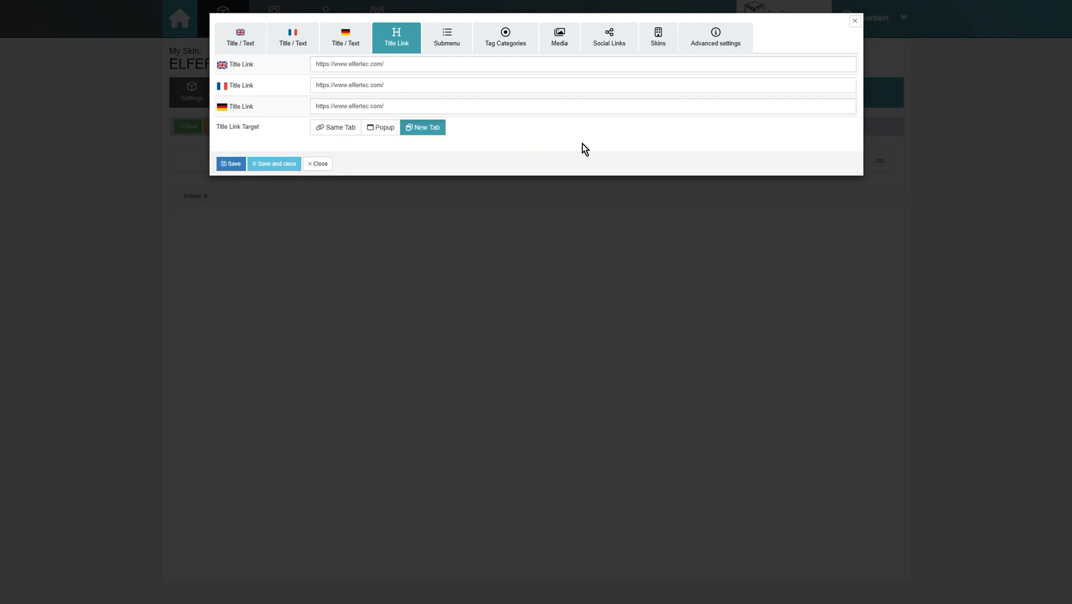
Give the entry the user-alt icon in its advanced settings.
click(691, 54)
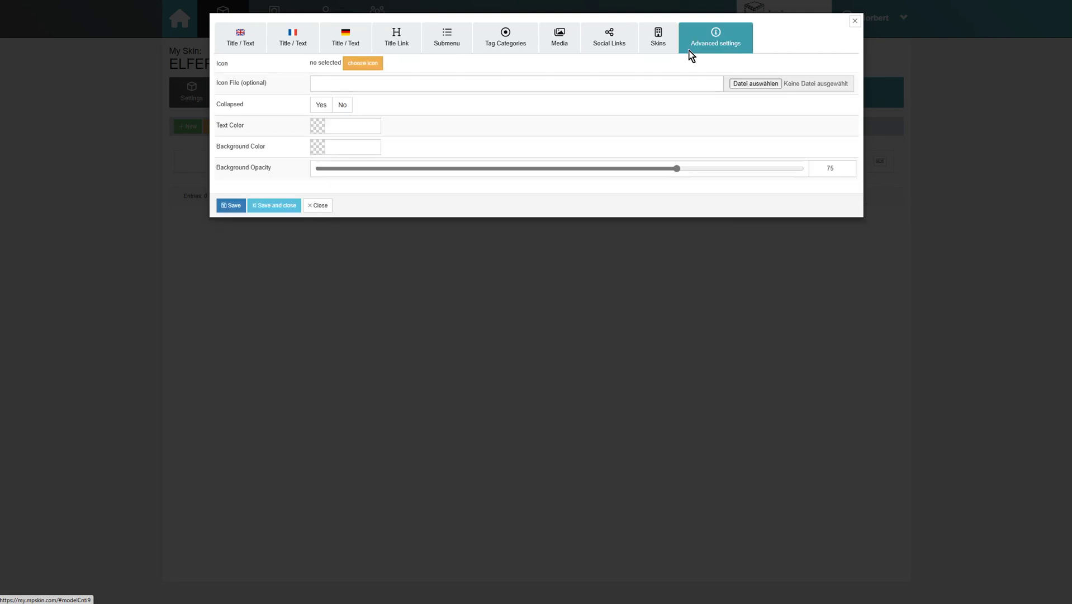
click(363, 63)
click(356, 67)
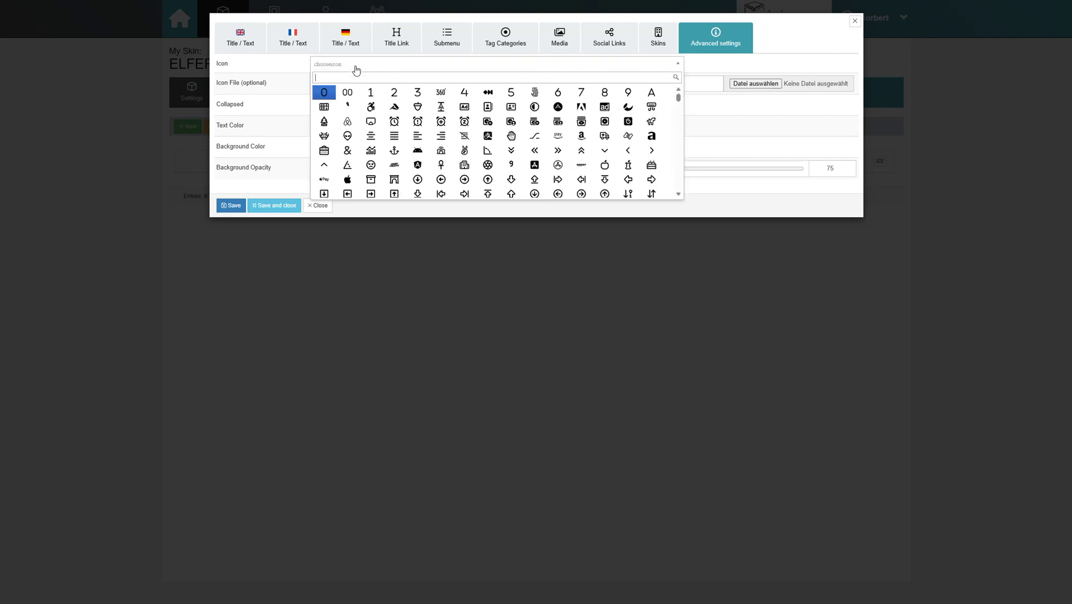
scroll(438, 131, down, 2)
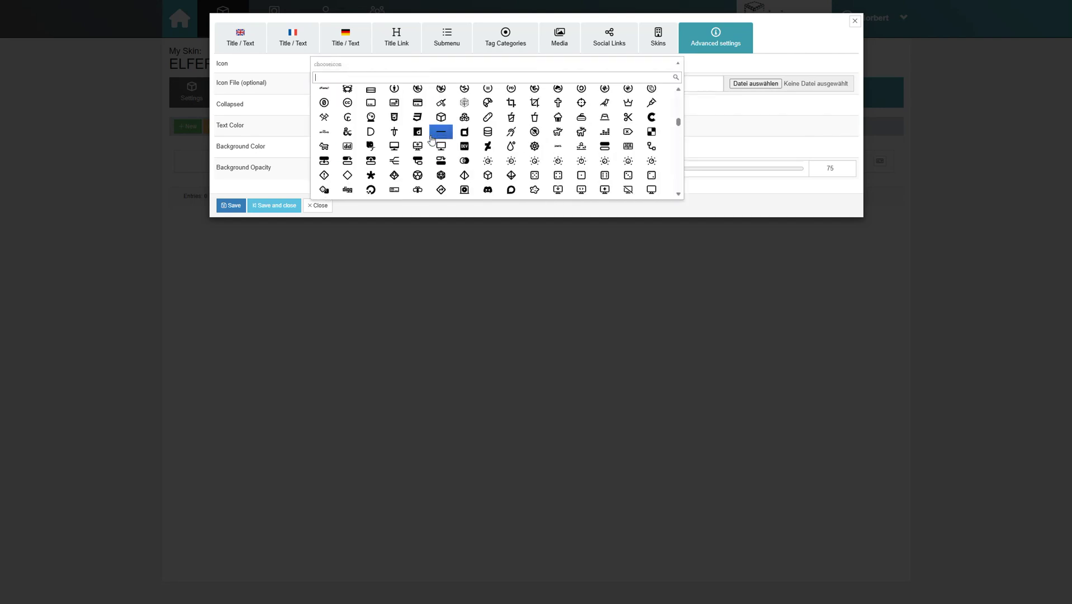
text(p)
scroll(432, 140, down, 5)
scroll(432, 139, up, 1)
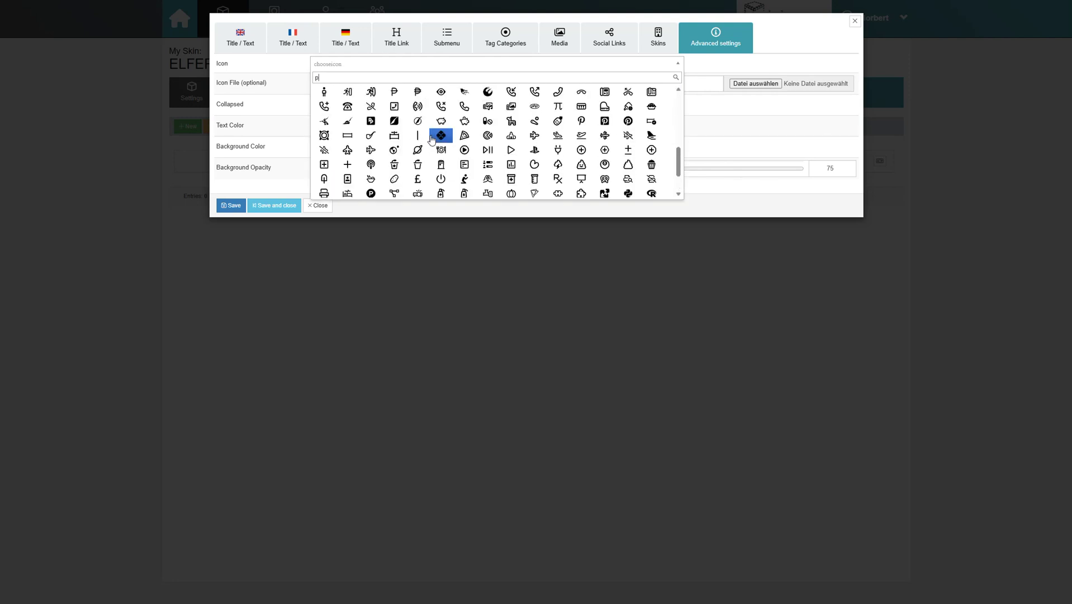
scroll(432, 140, up, 5)
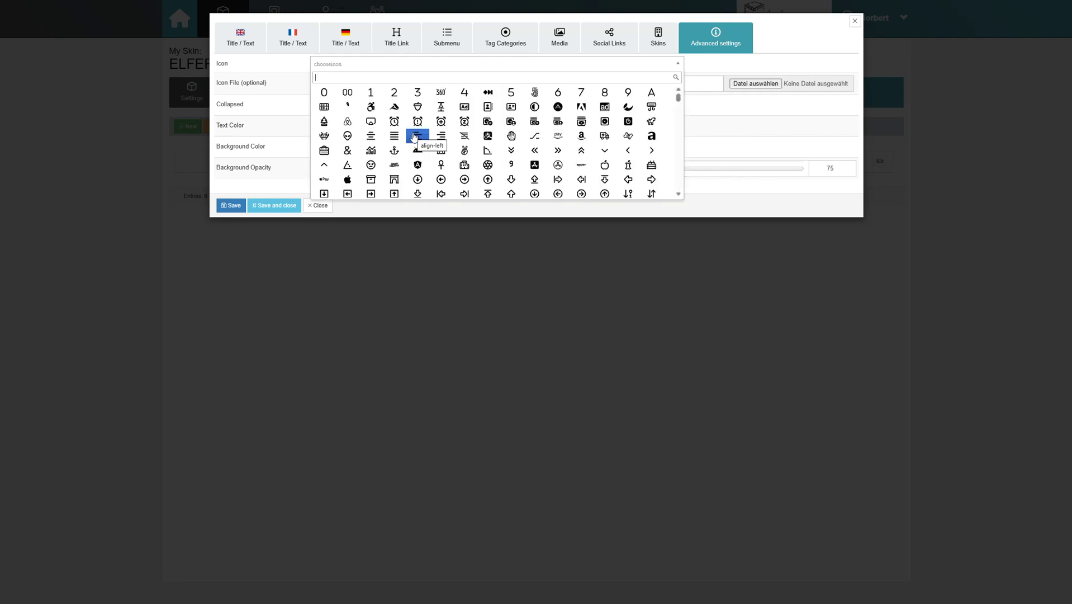
key(BackSpace)
text(user)
click(372, 106)
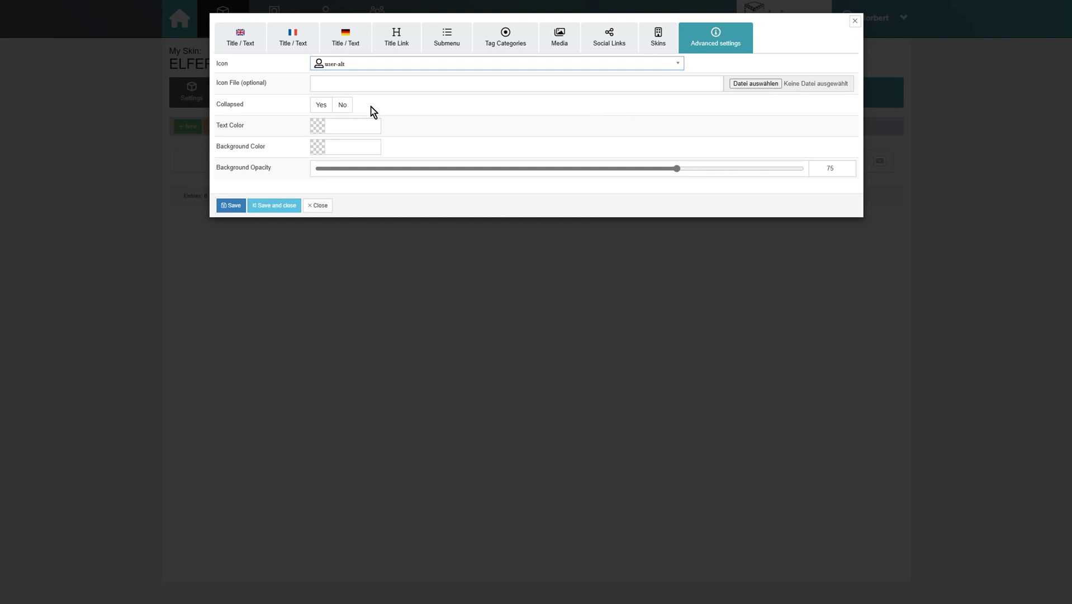
Keep the entry uncollapsed with a #000000 background at 75 opacity, then save and close.
click(321, 107)
click(343, 105)
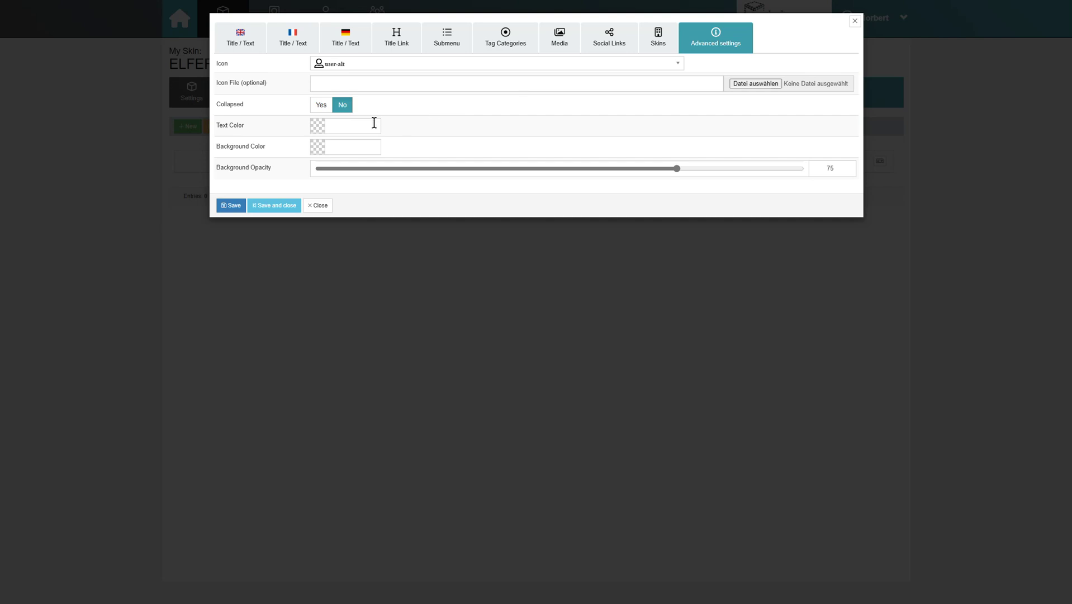
click(368, 146)
click(333, 165)
drag(675, 169, 690, 175)
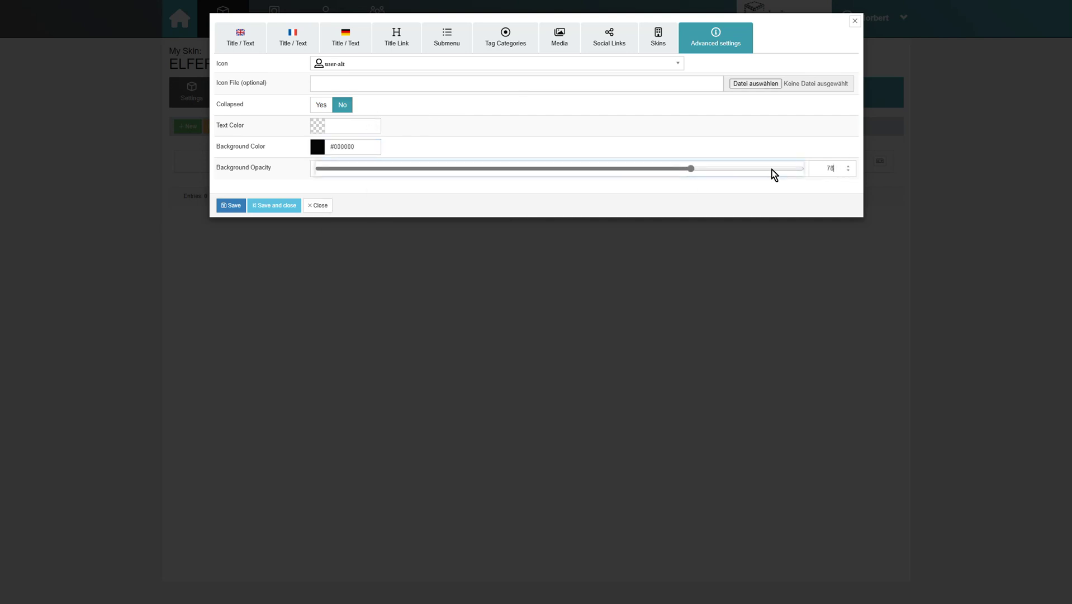
text(5)
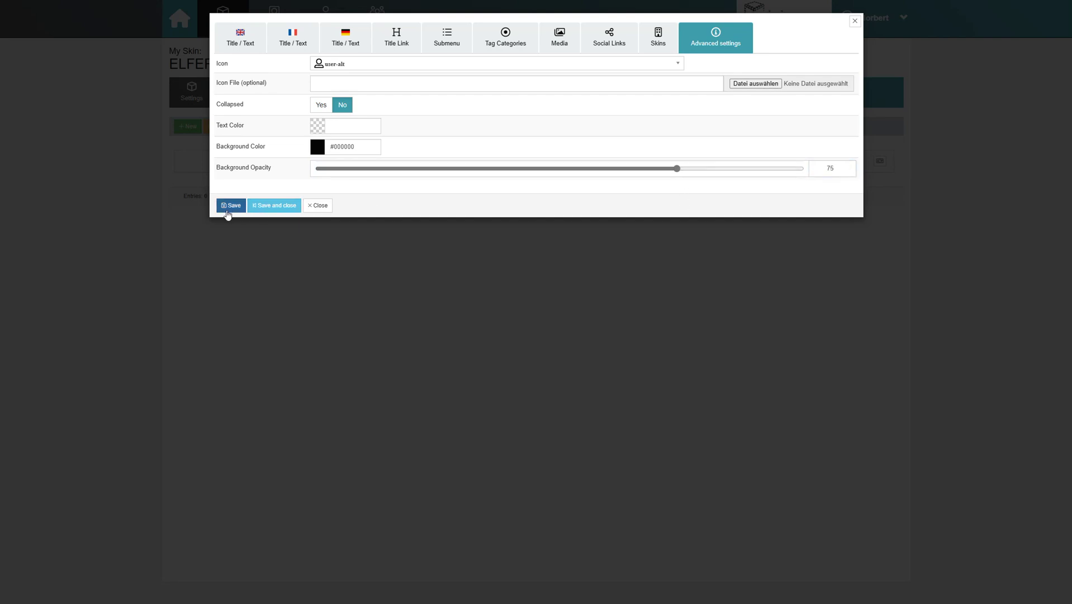
click(227, 212)
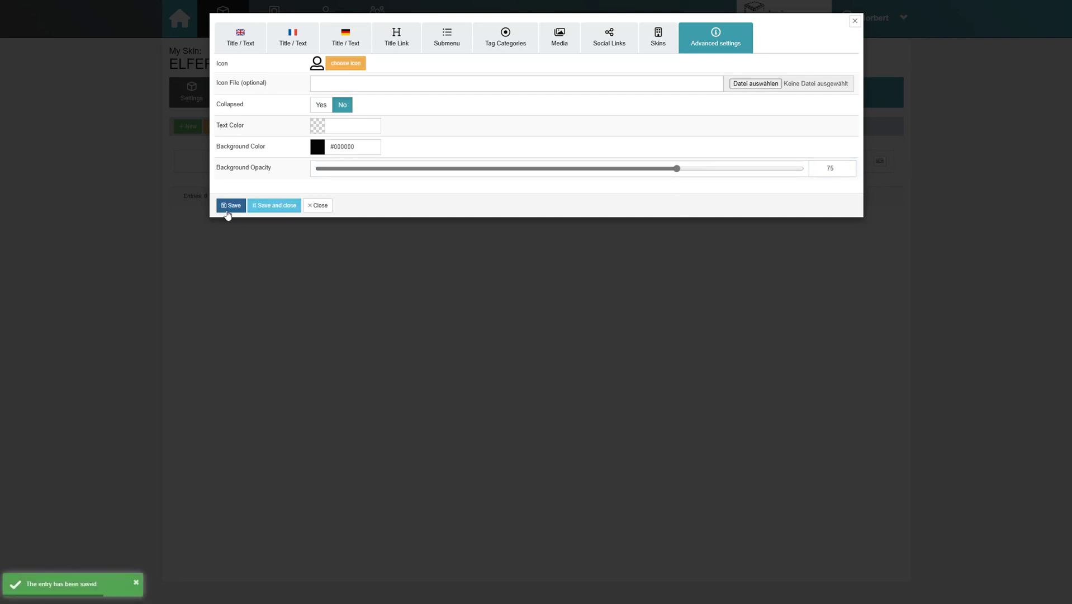
click(271, 211)
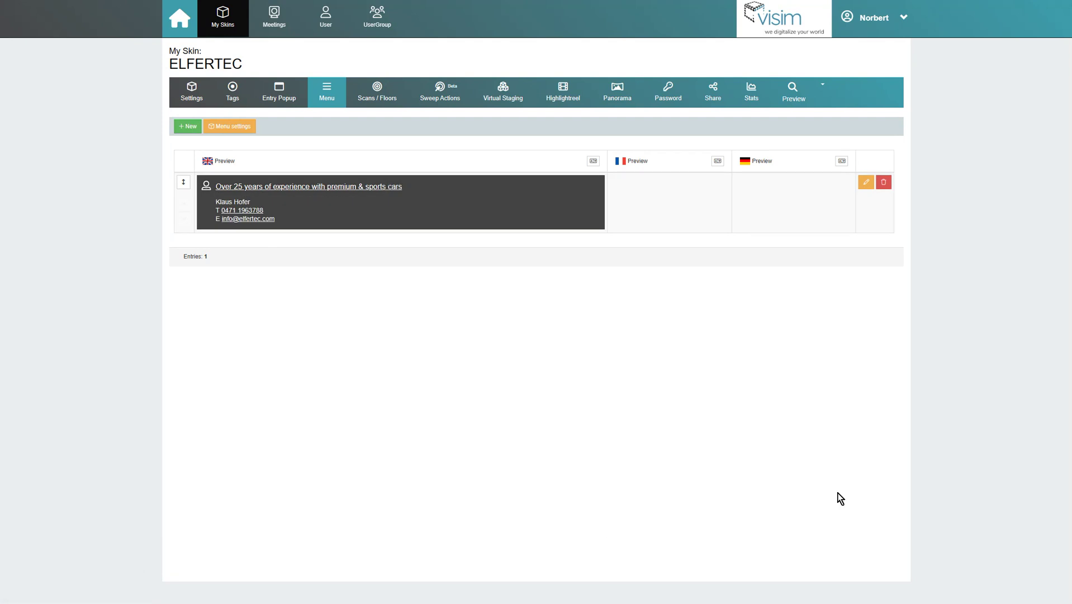
Add a second menu entry with the English title 'Workshop'.
click(193, 130)
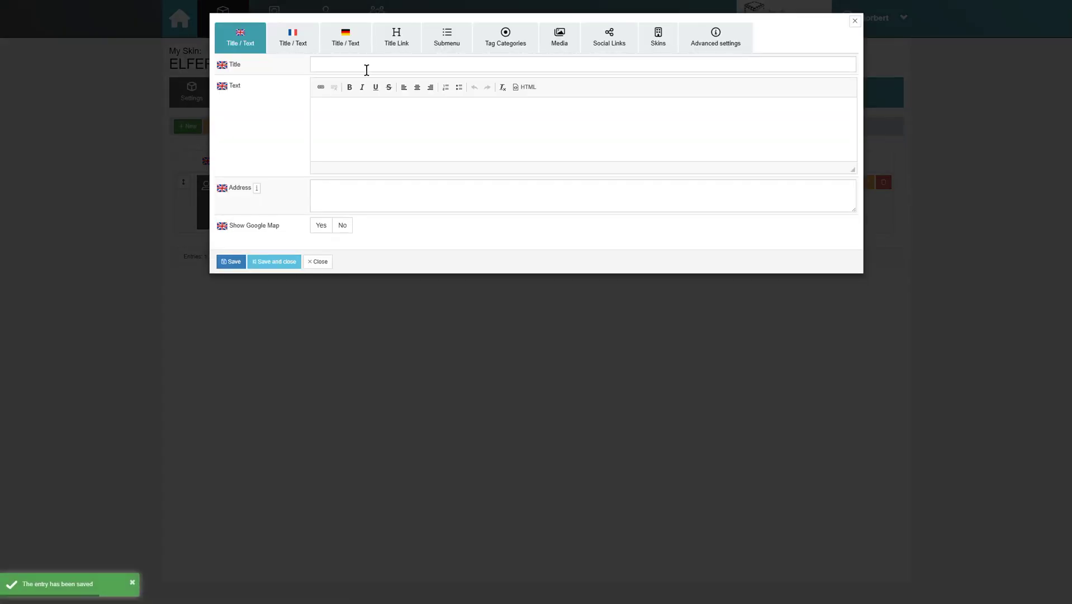
click(371, 63)
text(Workshop)
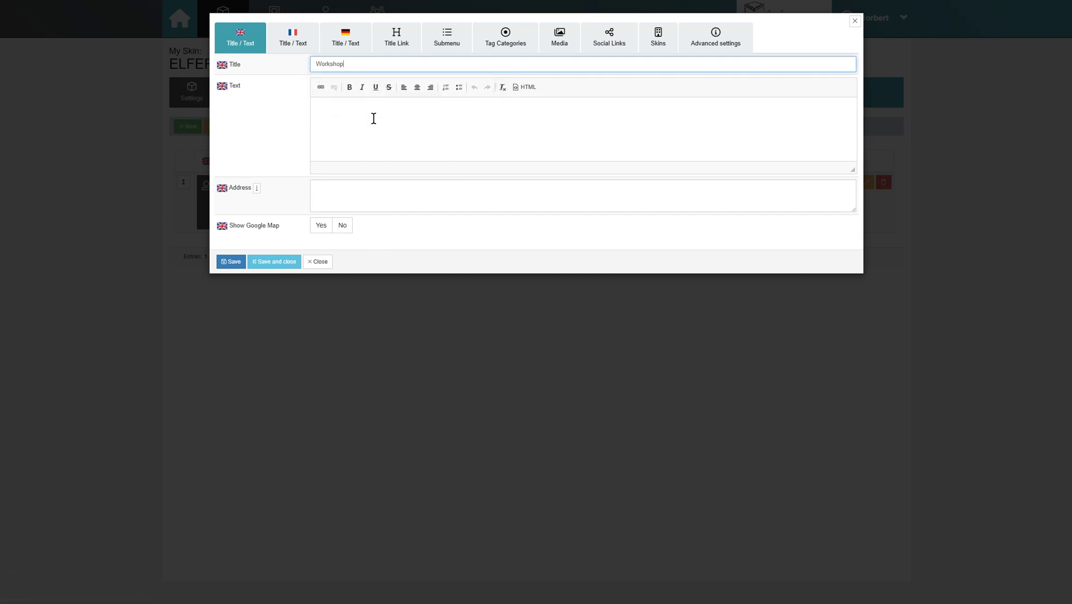
Add a Workshop submenu item and paste the my.mpskin.com tour URL as its link.
click(460, 51)
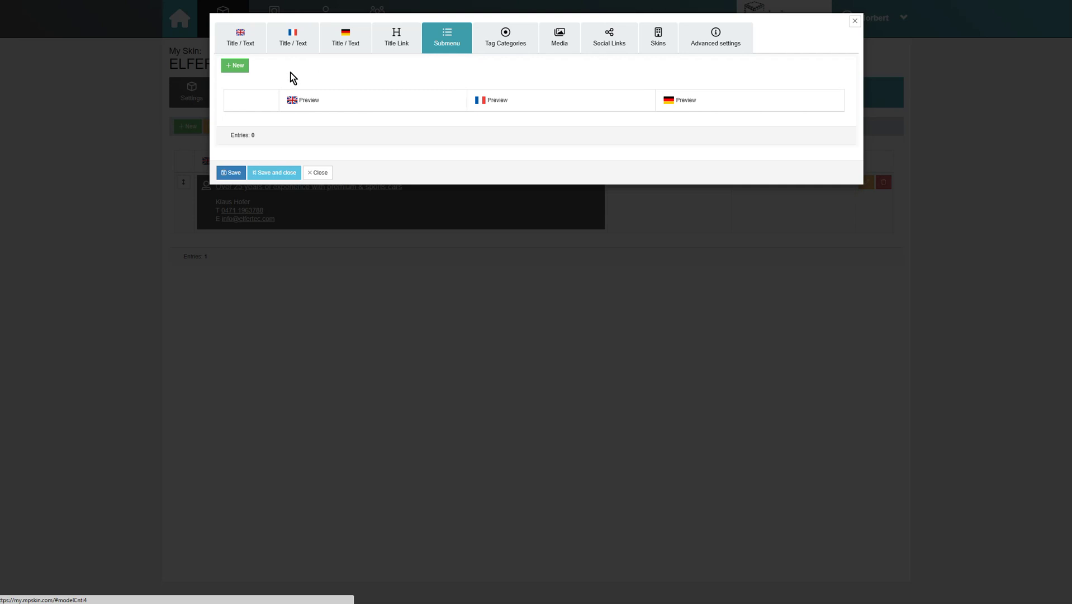
click(246, 71)
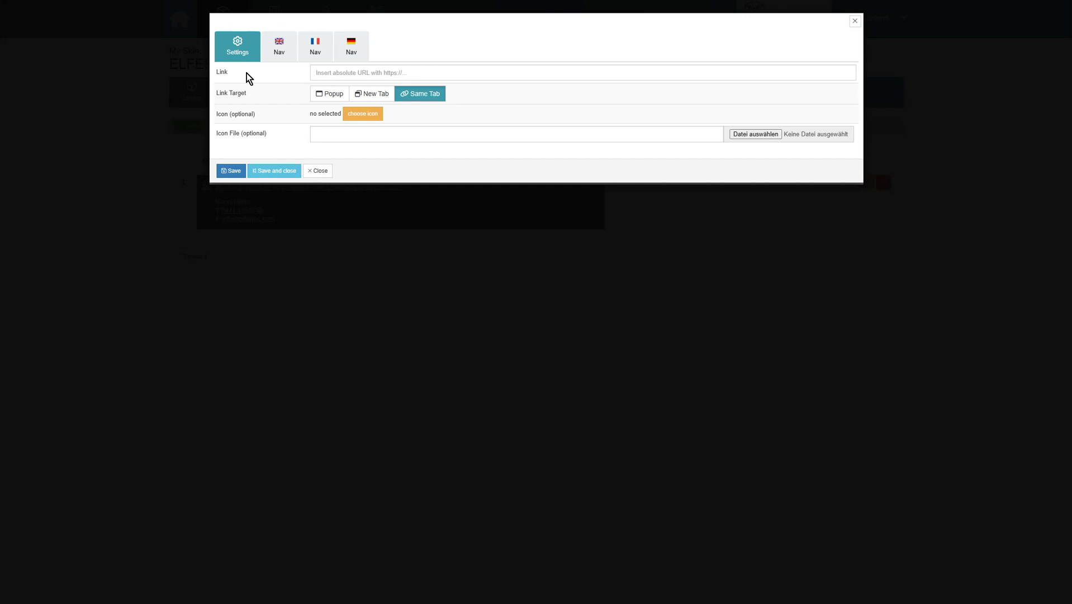
click(705, 72)
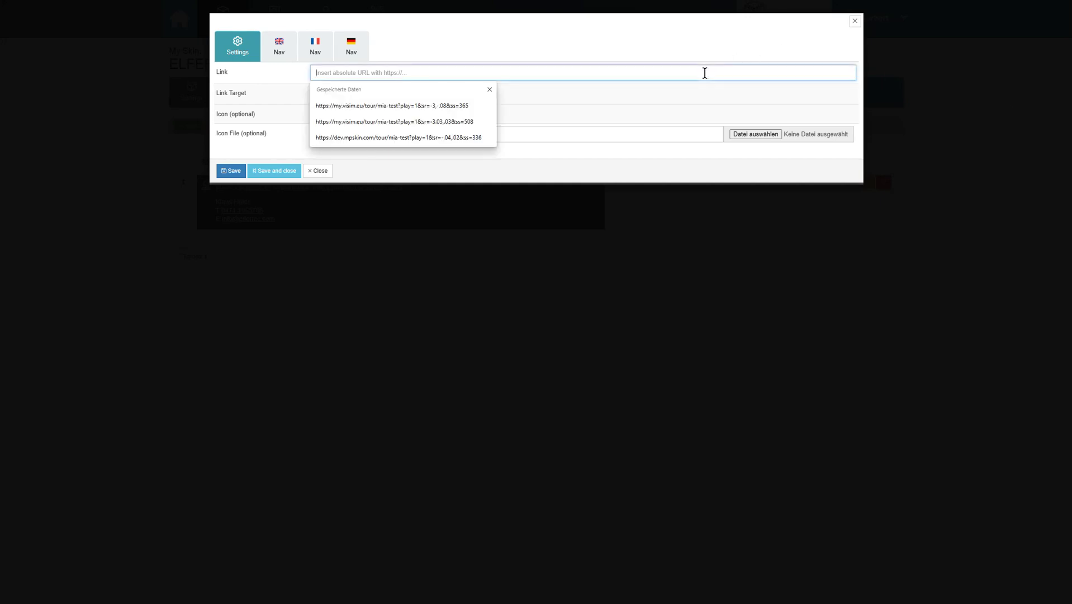
click(489, 89)
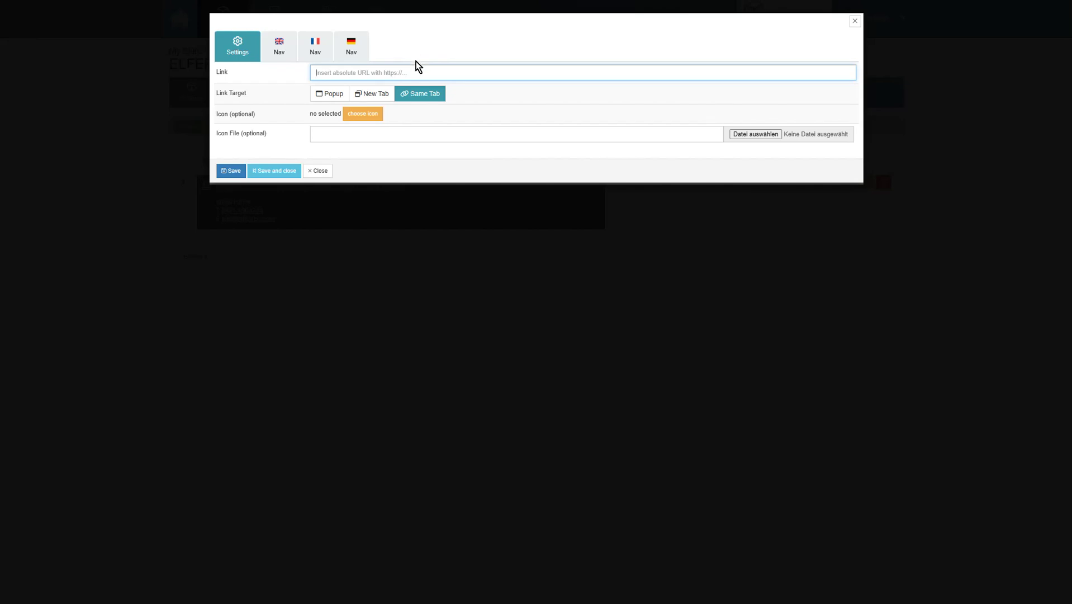
text(https://my.mpskin.com/tour/p89fkp755?play=1&sr=-2.27,1.34&ss=125)
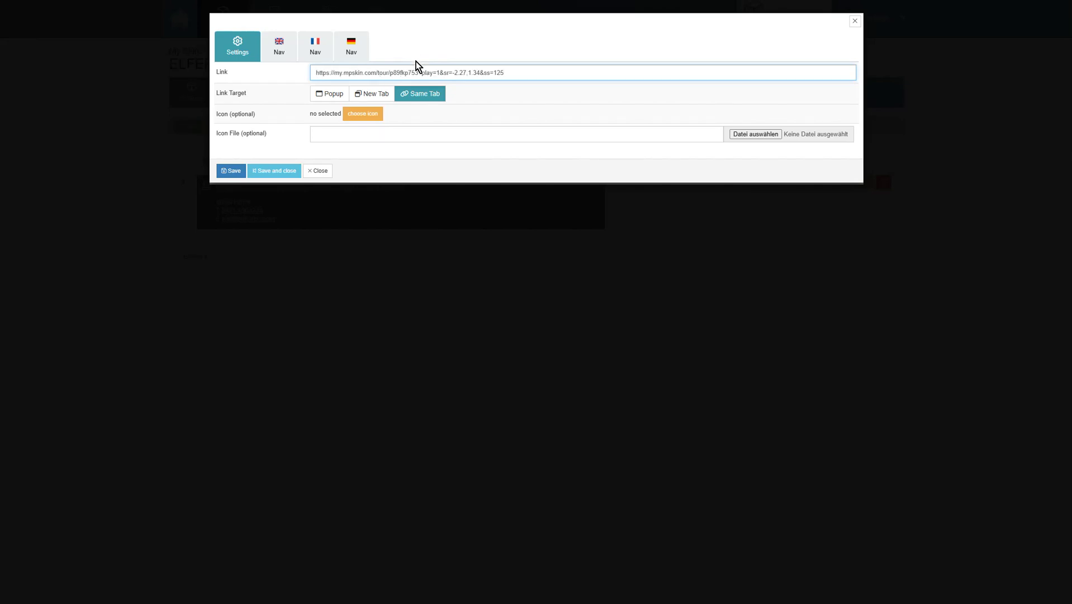
Keep the Entrance submenu item opening in the same tab and save it.
click(425, 101)
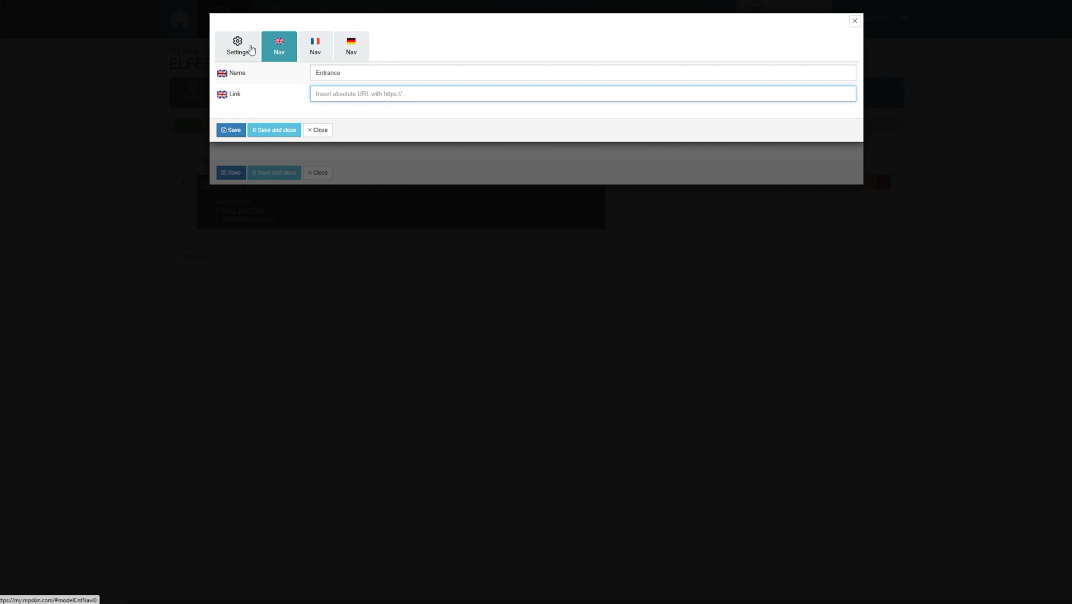
click(251, 49)
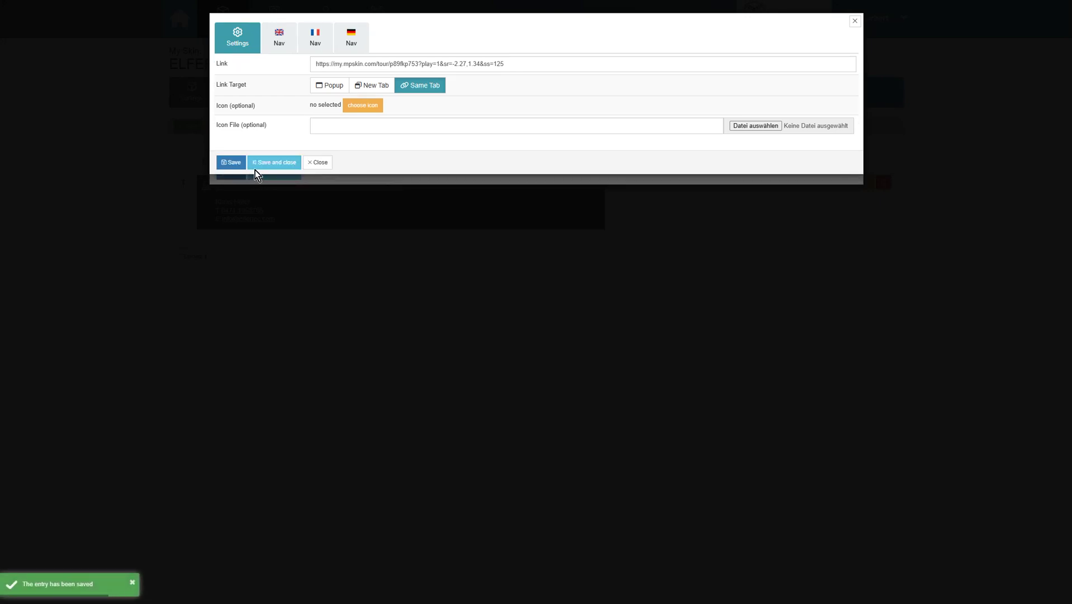
click(260, 163)
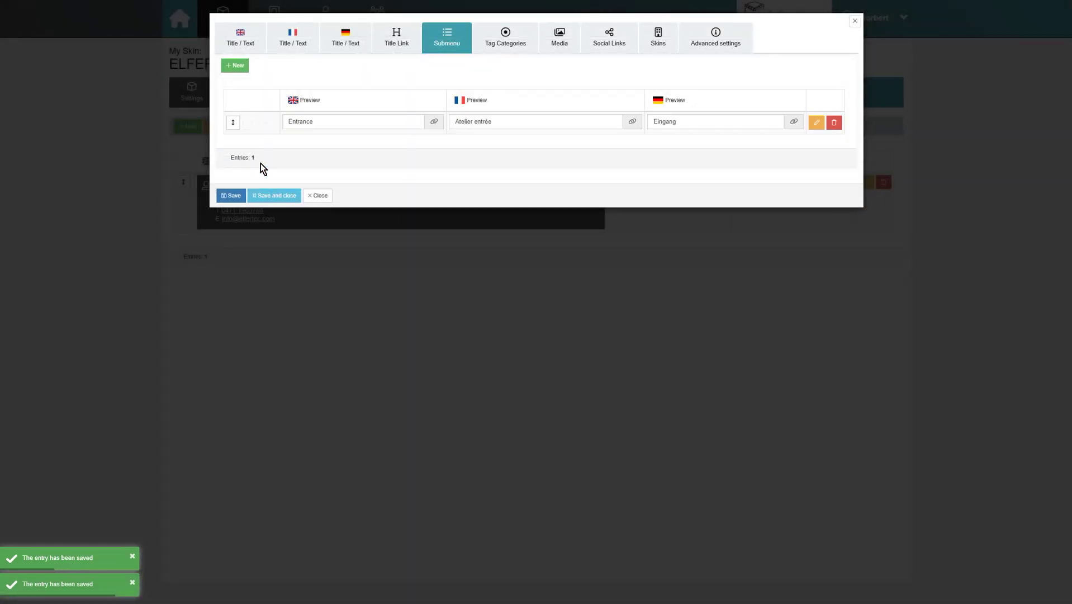
Add further Workshop submenu items, including 'Daniel at work', with French and German names, then save the entry.
click(237, 67)
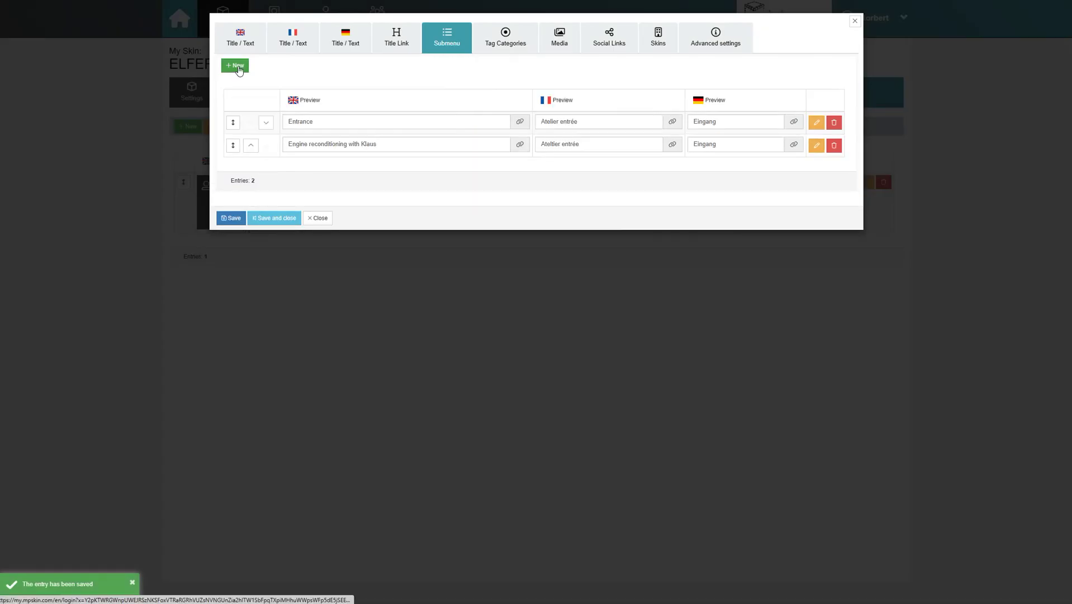
click(237, 67)
click(279, 46)
click(335, 72)
text(Daniel at work)
click(316, 47)
click(342, 73)
click(351, 46)
click(359, 72)
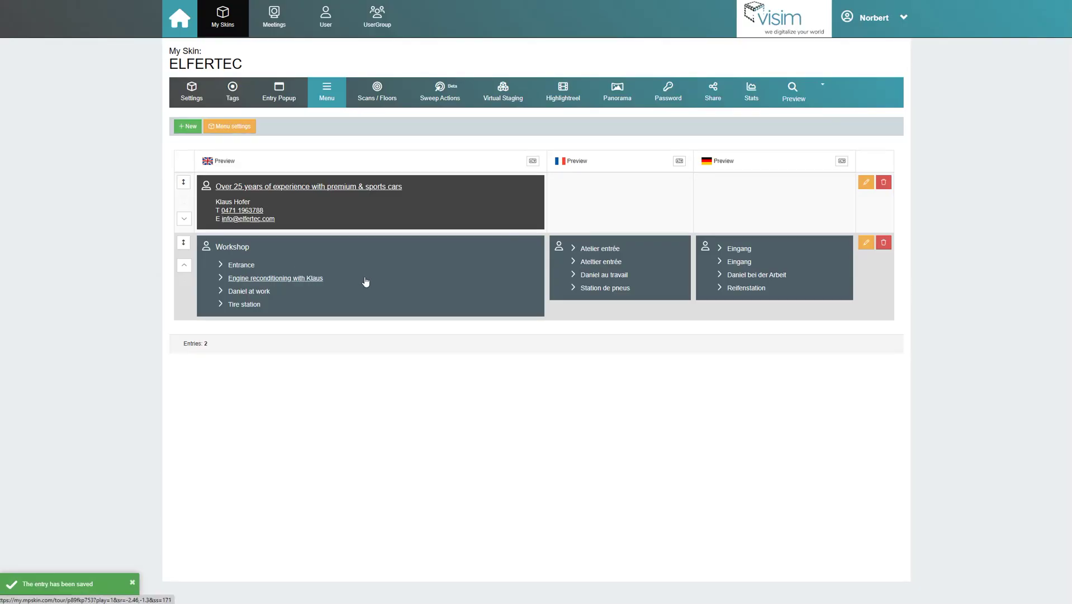
click(867, 182)
Copy the English contact text into French and German and add titles 'Plus de 25 ans d'experience…' and 'Über 25 Jahre…'.
key(ctrl+a)
key(ctrl+c)
click(293, 38)
click(392, 134)
key(ctrl+v)
click(350, 64)
text(Plus de 25 ans d'experience avec les voitures premium et sp)
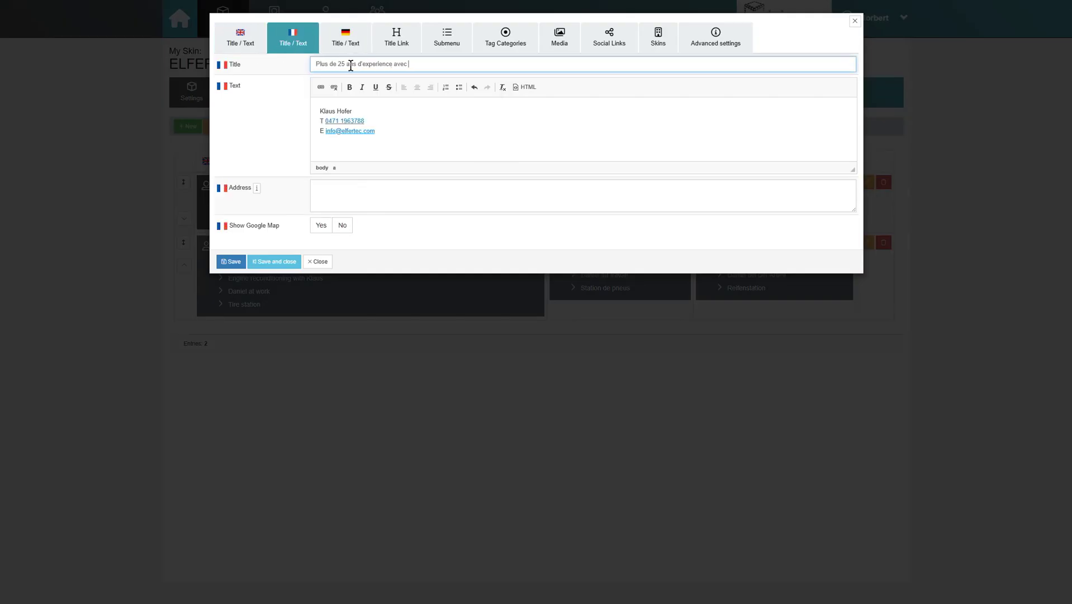
text(ortives)
click(345, 38)
click(376, 63)
text(Über 25 Jahre Erfahrung mit Premium- & Spo)
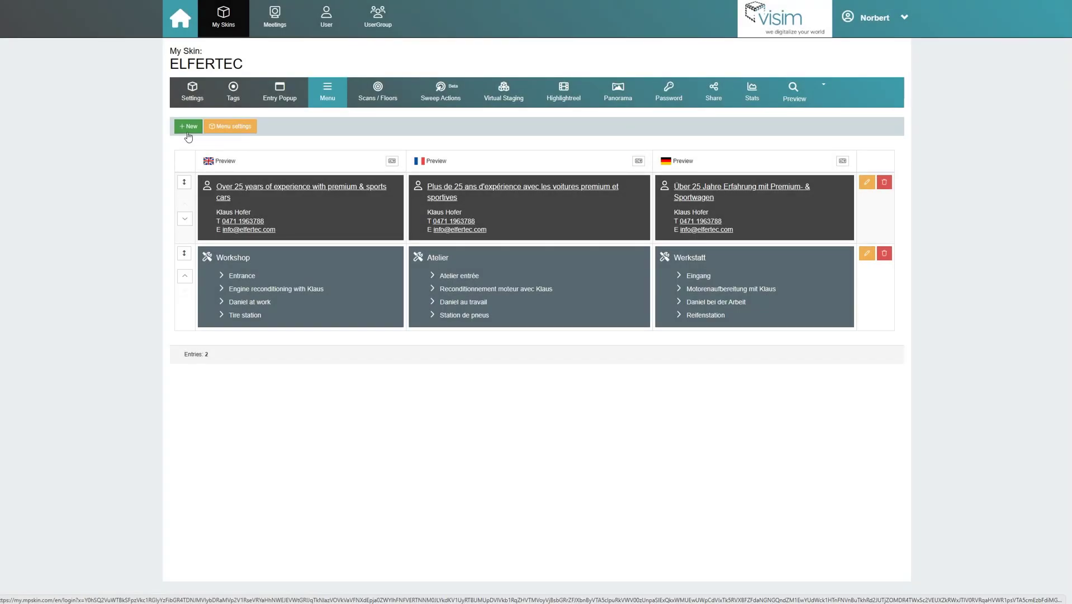
Create a new menu entry with the Infopunkte tag category and tag search turned on.
click(188, 132)
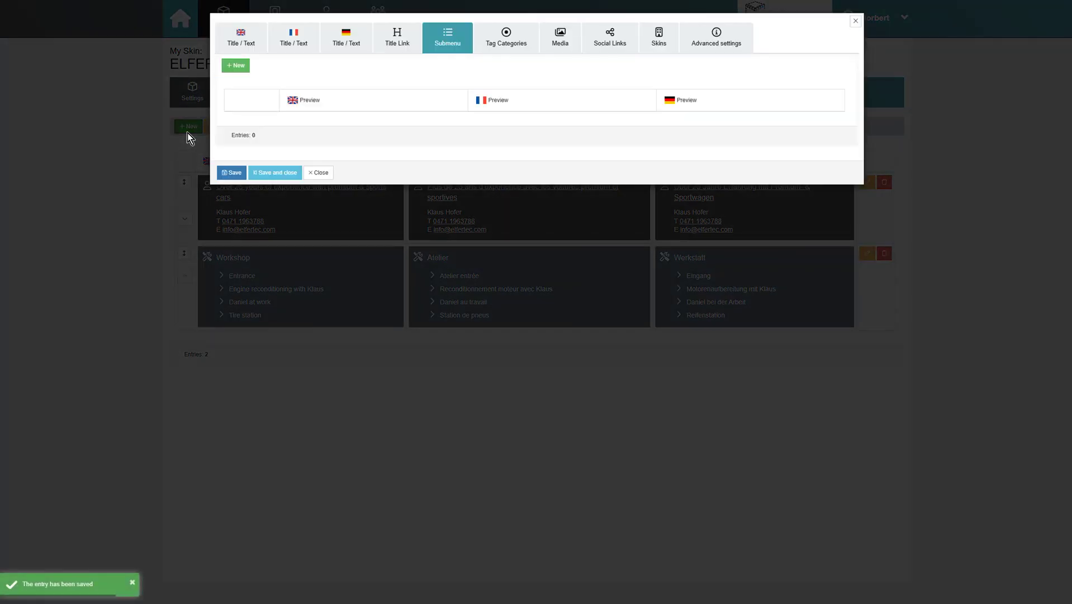
click(495, 46)
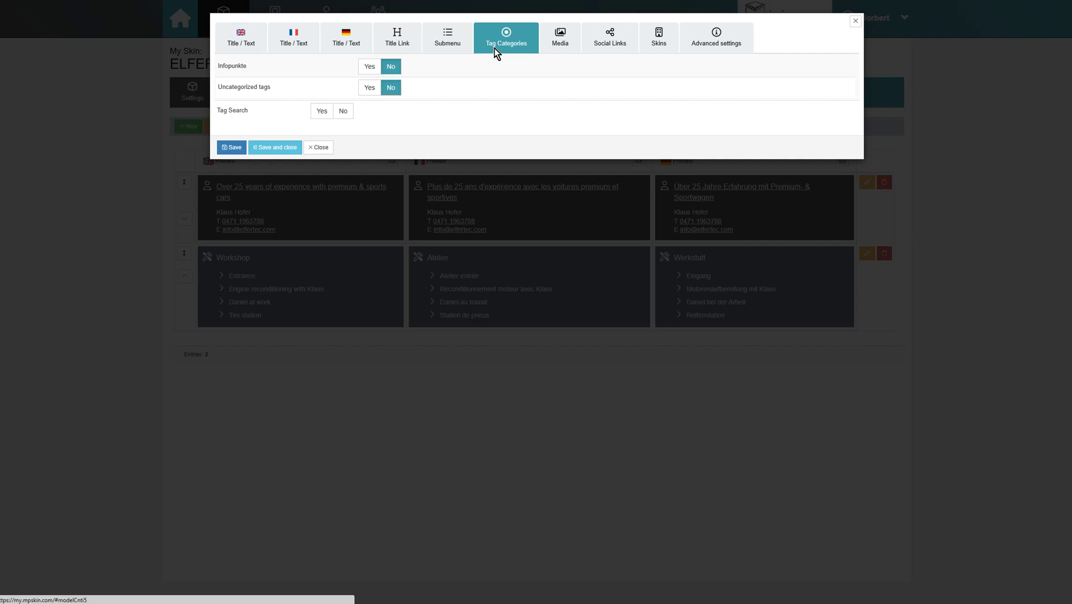
click(372, 67)
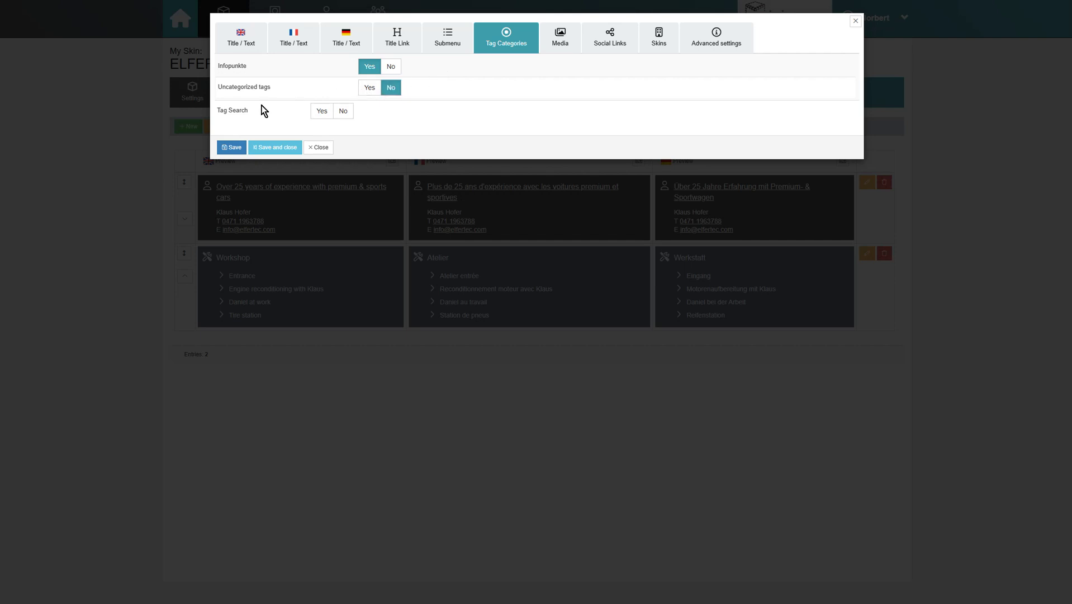
click(316, 118)
Give the block the magnifier 'search' icon and keep it expanded rather than collapsed.
click(712, 44)
click(364, 62)
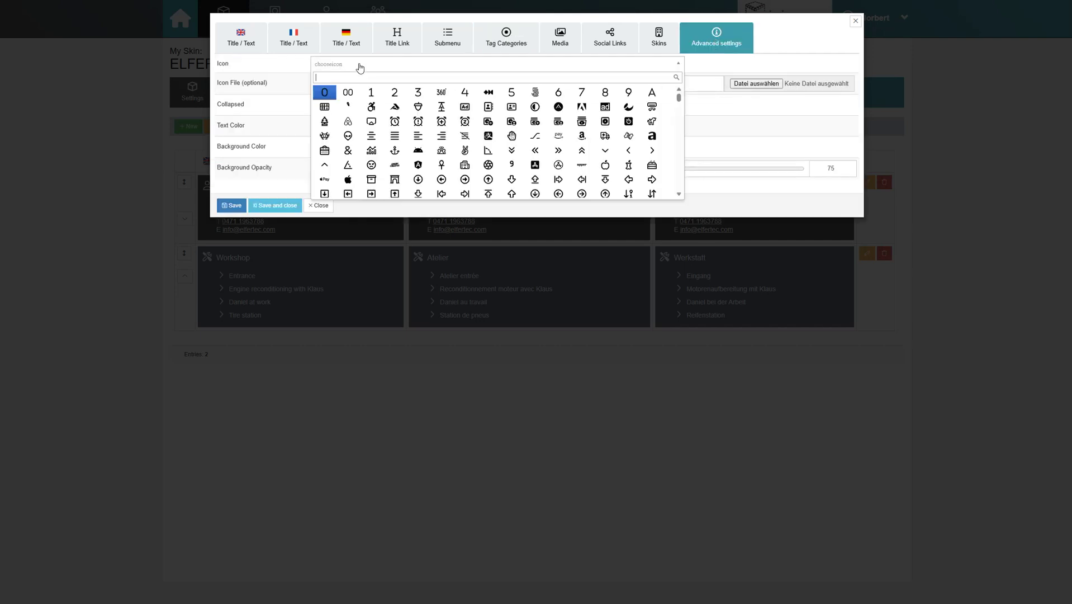
text(search)
click(441, 93)
click(335, 109)
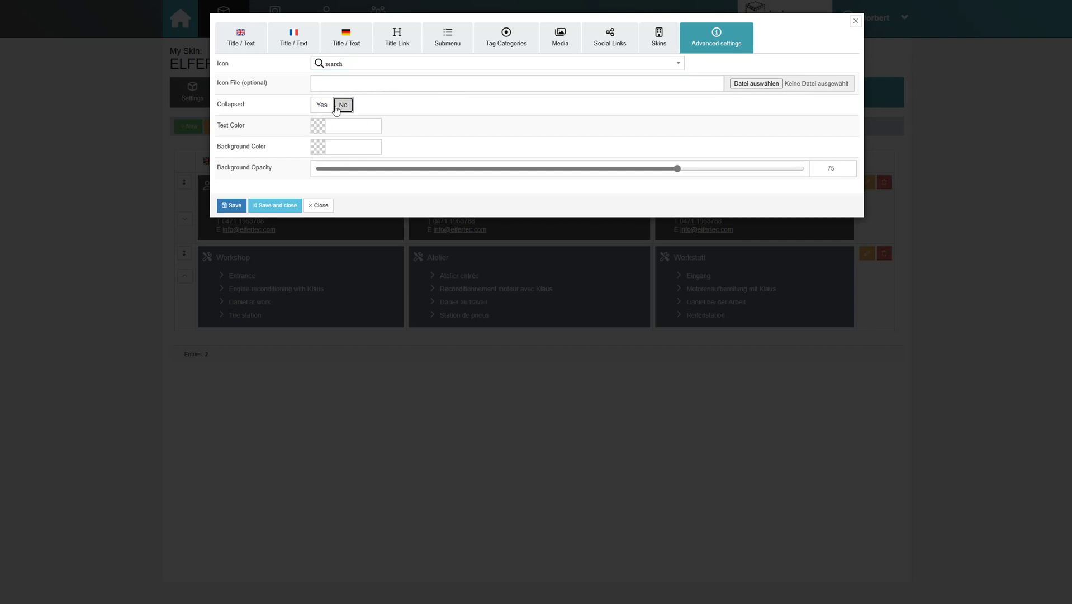
Title the block 'Info search', 'Info recherche' and 'Tag-Suche' in English, French and German.
click(241, 37)
click(350, 64)
text(Info search)
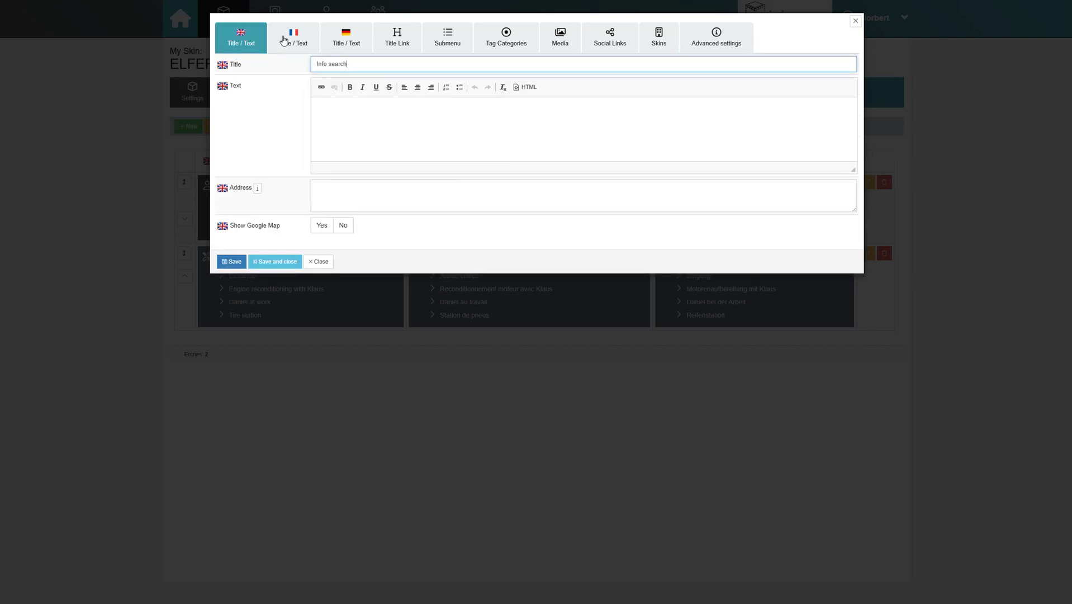
click(294, 38)
click(347, 64)
text(Info recherche)
click(346, 38)
click(347, 66)
text(Tag-Suche)
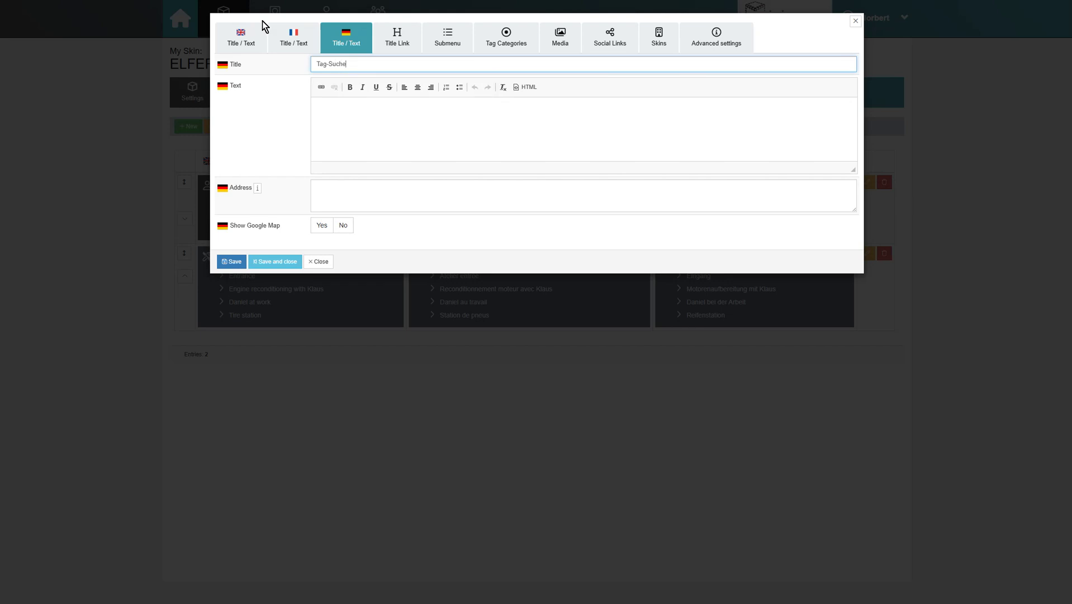
Set the block background to dark red #cc0000 and save the search block.
click(716, 37)
click(362, 146)
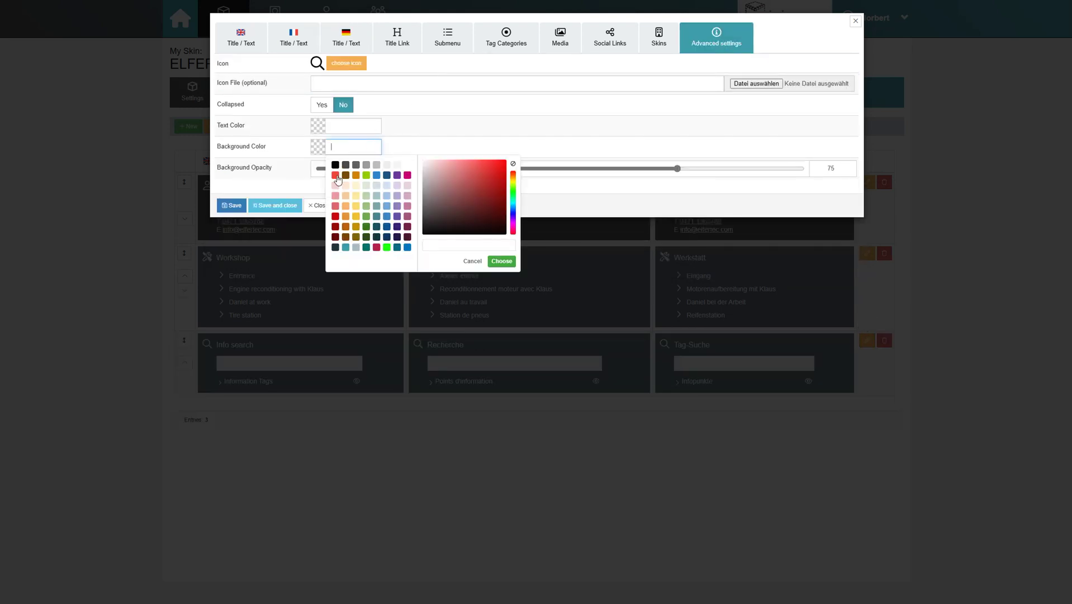
click(336, 216)
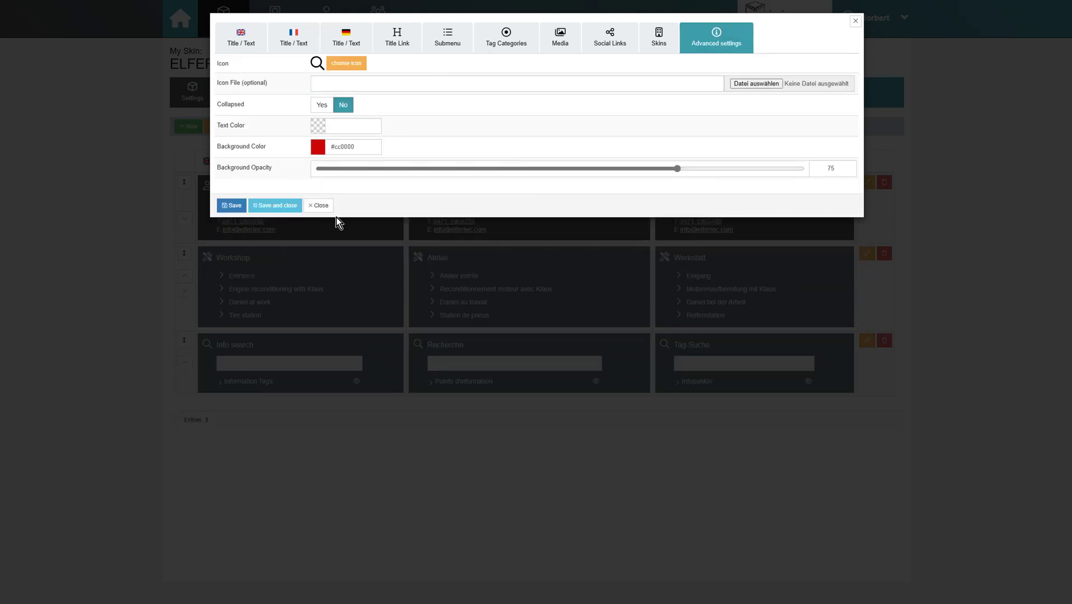
click(277, 205)
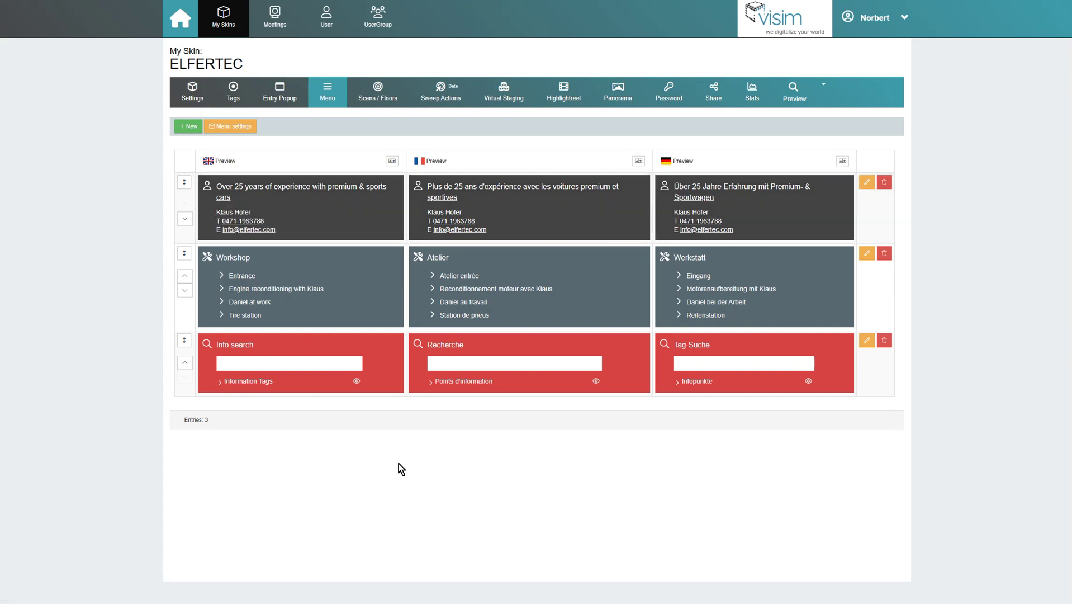
Start a new menu block and add 2019-Porsche-911-GT3-RS-104.jpg as its first media item.
click(183, 128)
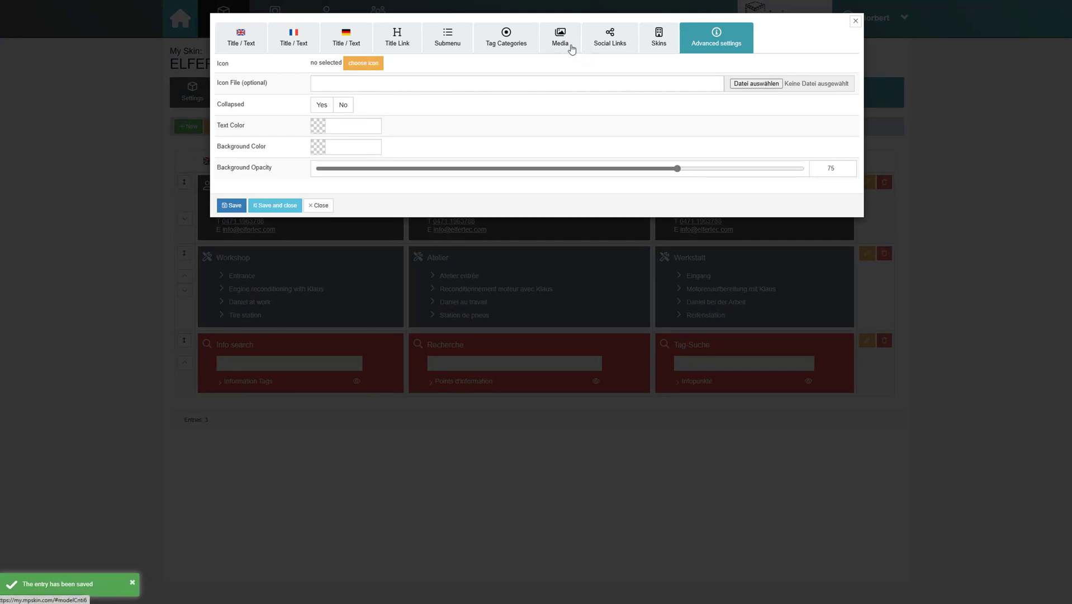
click(571, 47)
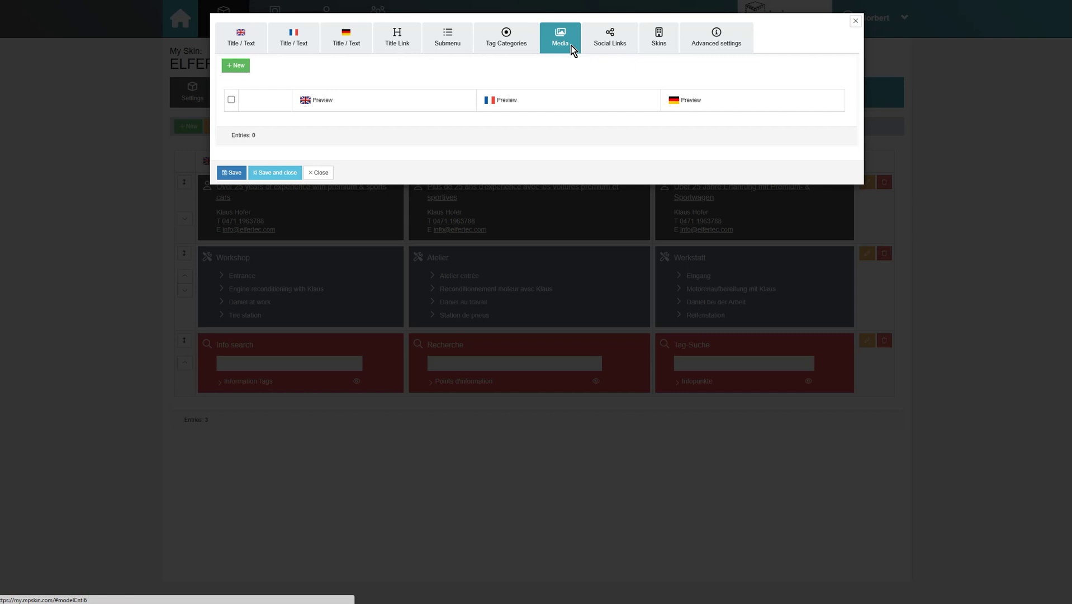
click(235, 65)
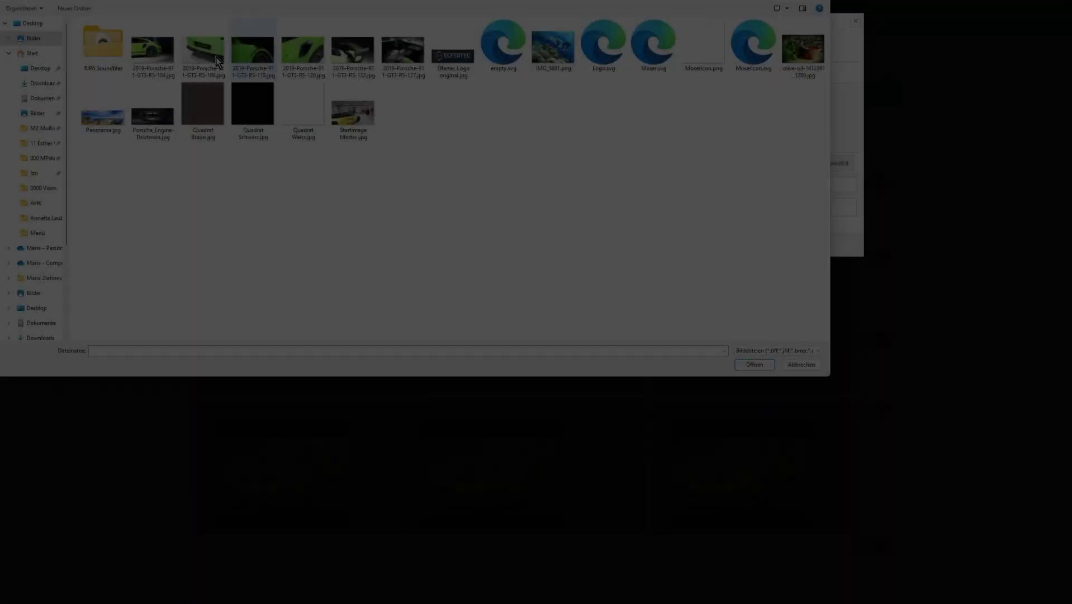
click(152, 50)
click(769, 366)
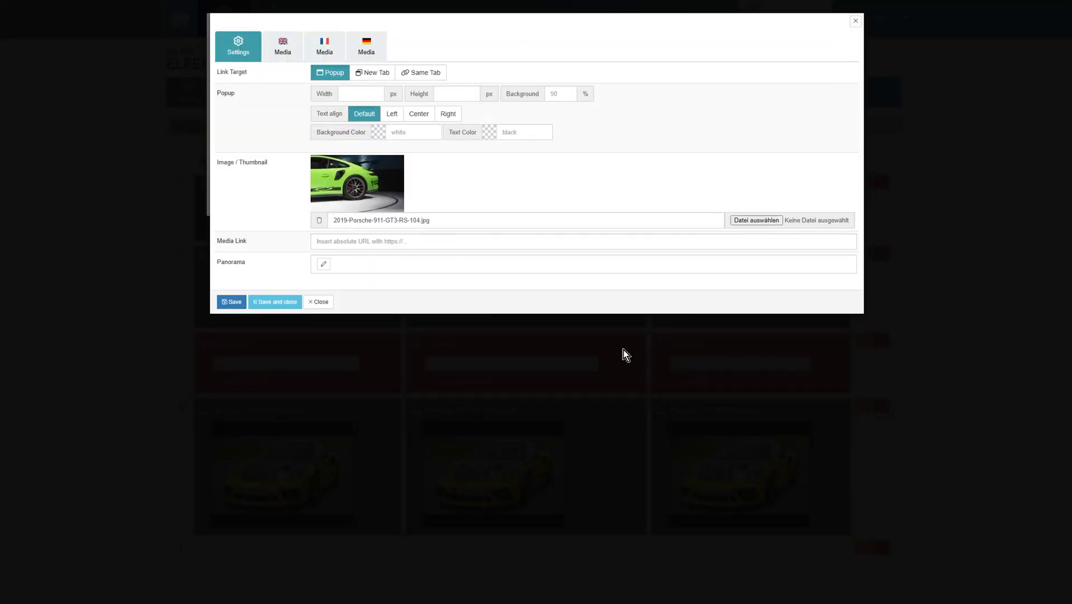
click(275, 301)
Add 2019-Porsche-911-GT3-RS-106.jpg as the second media item.
click(235, 66)
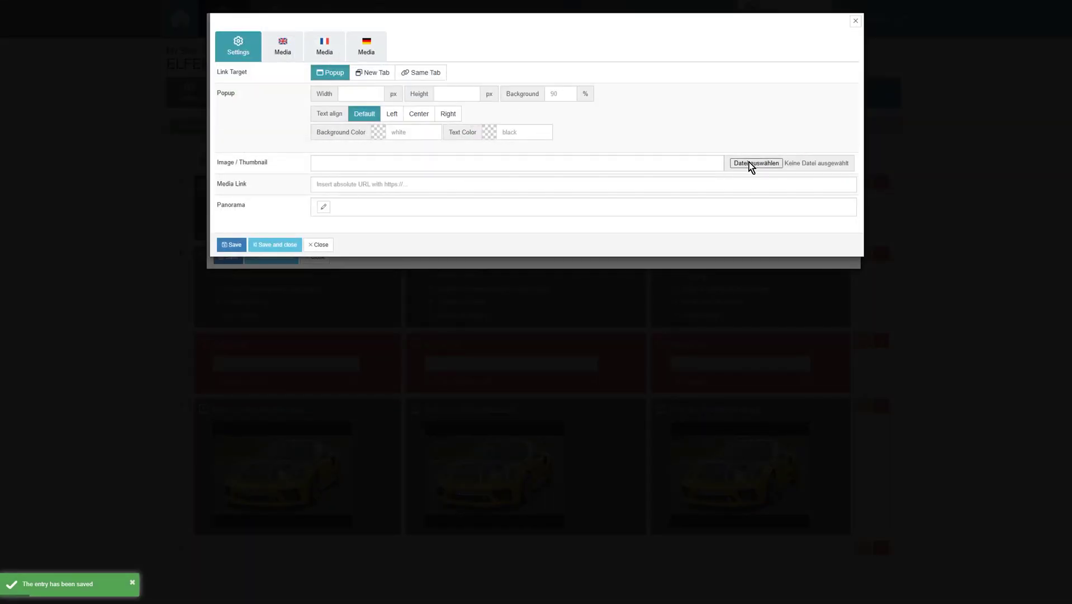
click(751, 163)
click(201, 46)
click(762, 364)
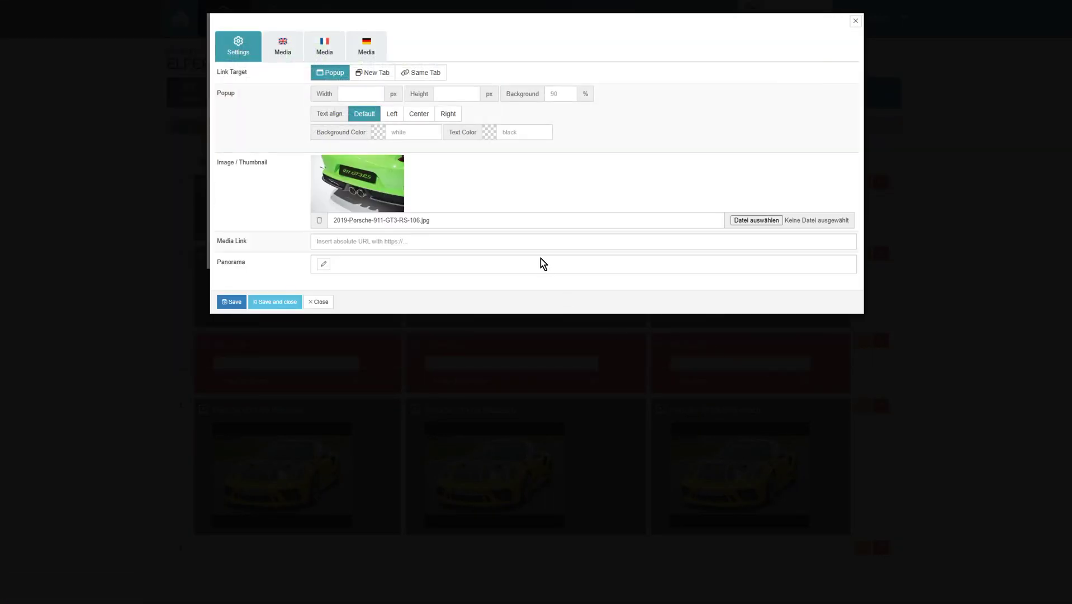
click(541, 242)
click(550, 276)
click(274, 301)
Add 2019-Porsche-911-GT3-RS-127.jpg as the third media item, then save the gallery and video link item.
click(233, 65)
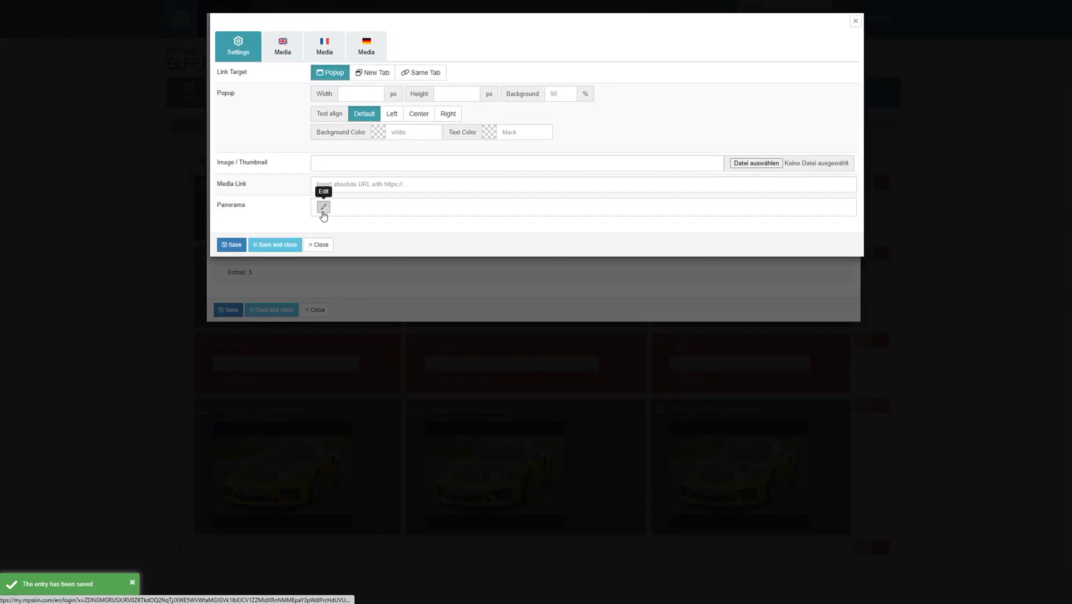
click(323, 207)
click(852, 21)
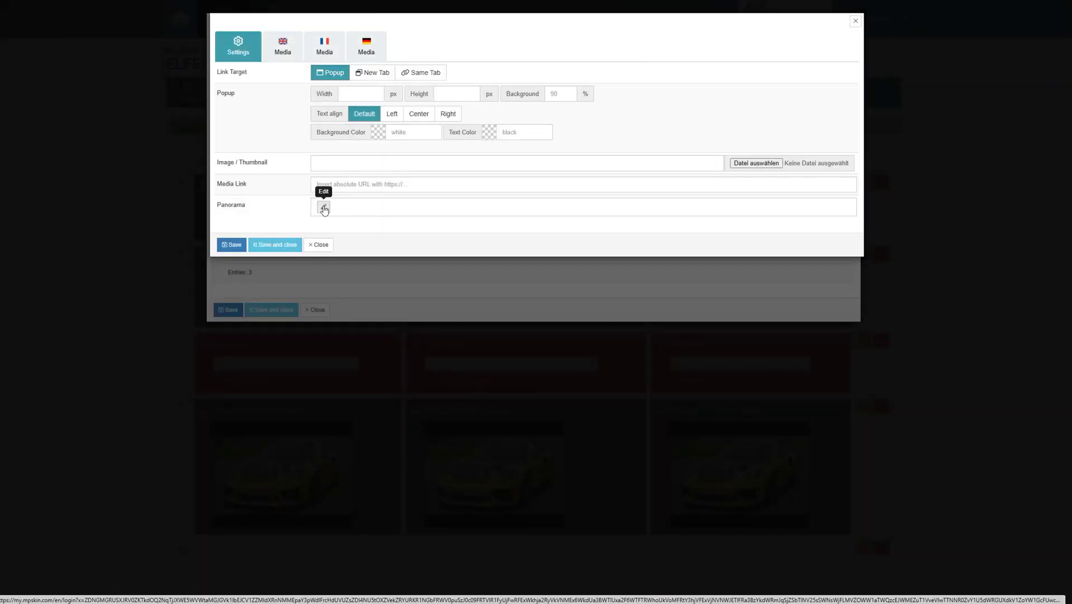
click(756, 162)
click(303, 51)
click(403, 51)
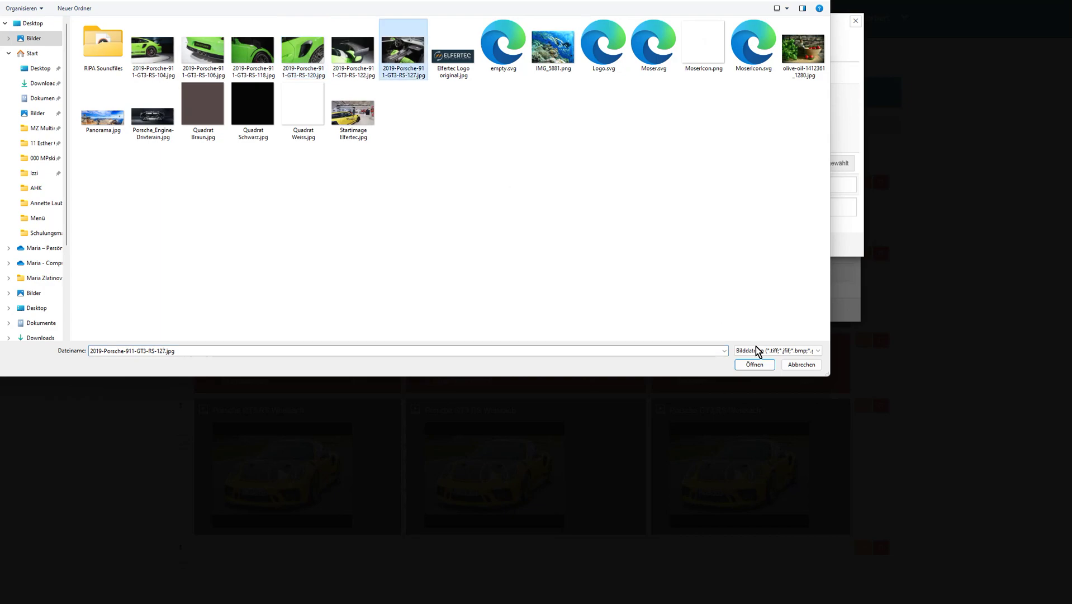
click(755, 364)
click(281, 305)
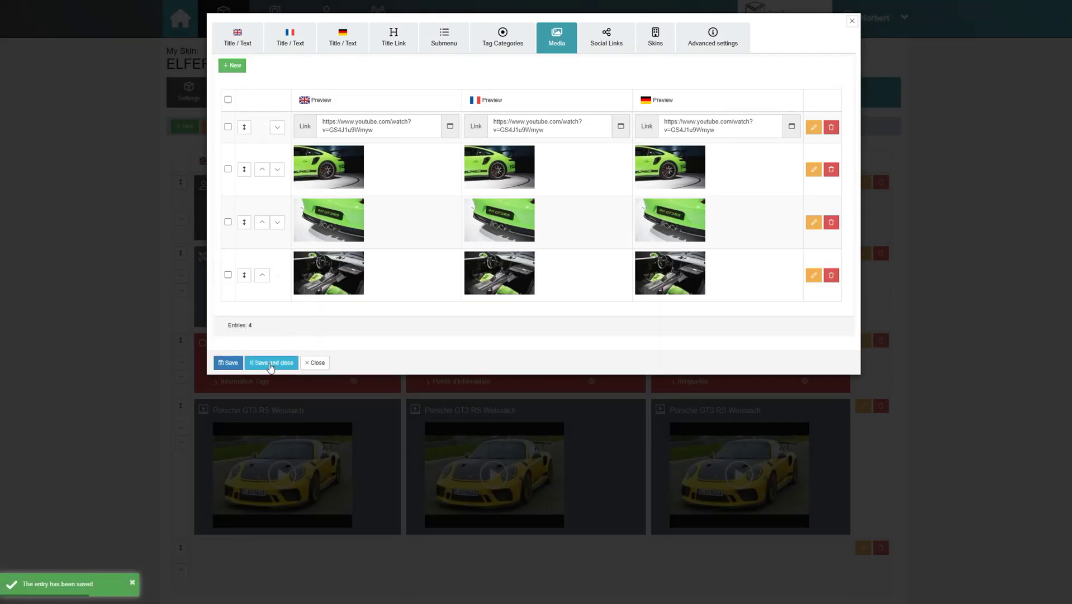
click(270, 363)
scroll(952, 328, down, 1)
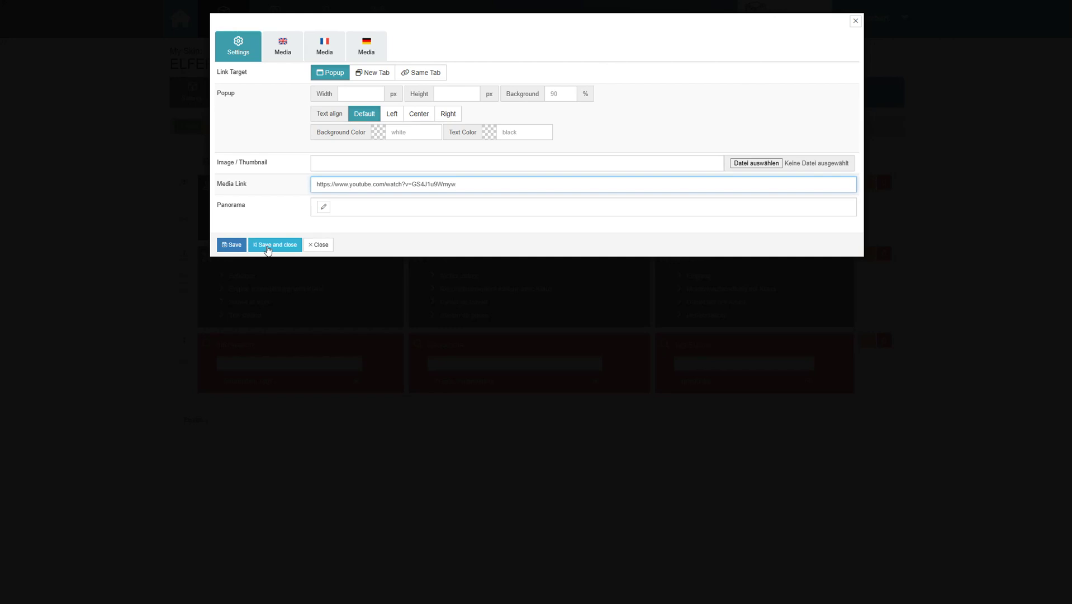
click(268, 246)
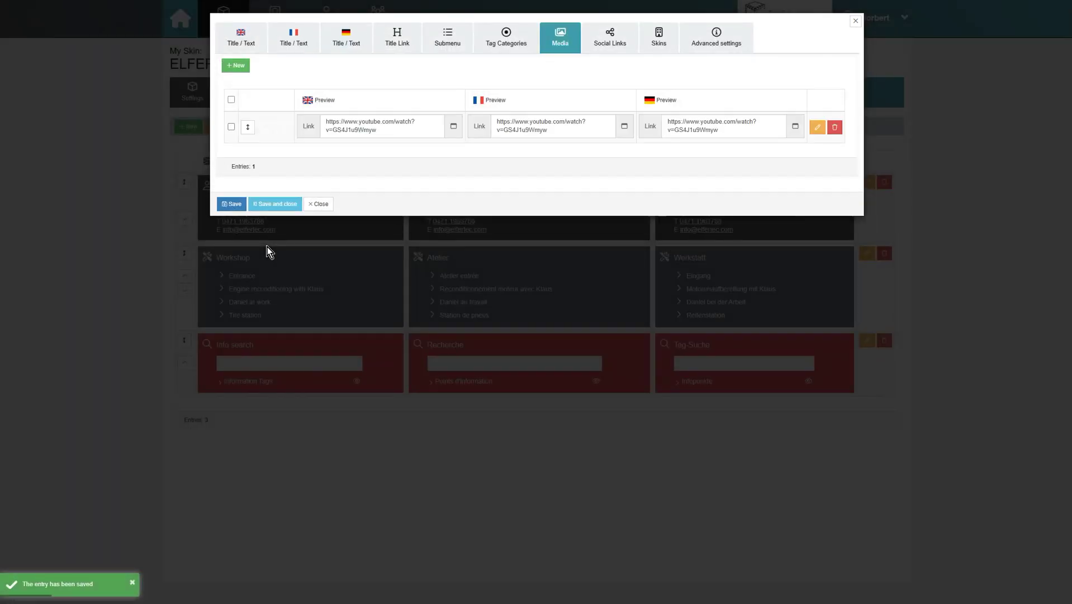
Complete the English and German titles as 'Porsche GT3 RS Weissach' and save the gallery block.
click(241, 38)
click(342, 63)
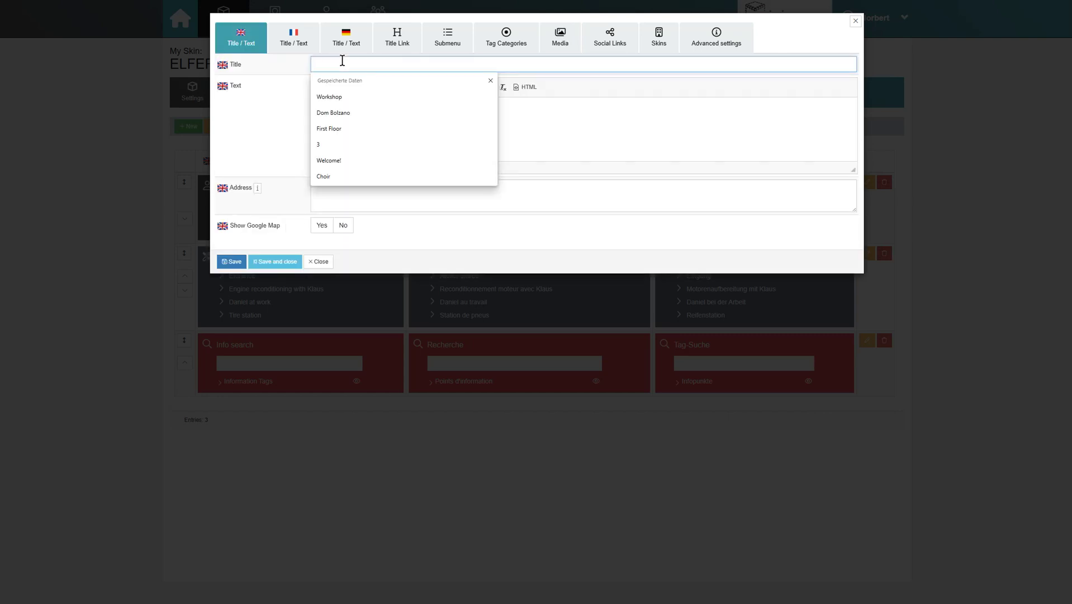
text(GT3 RS Weissach)
click(346, 38)
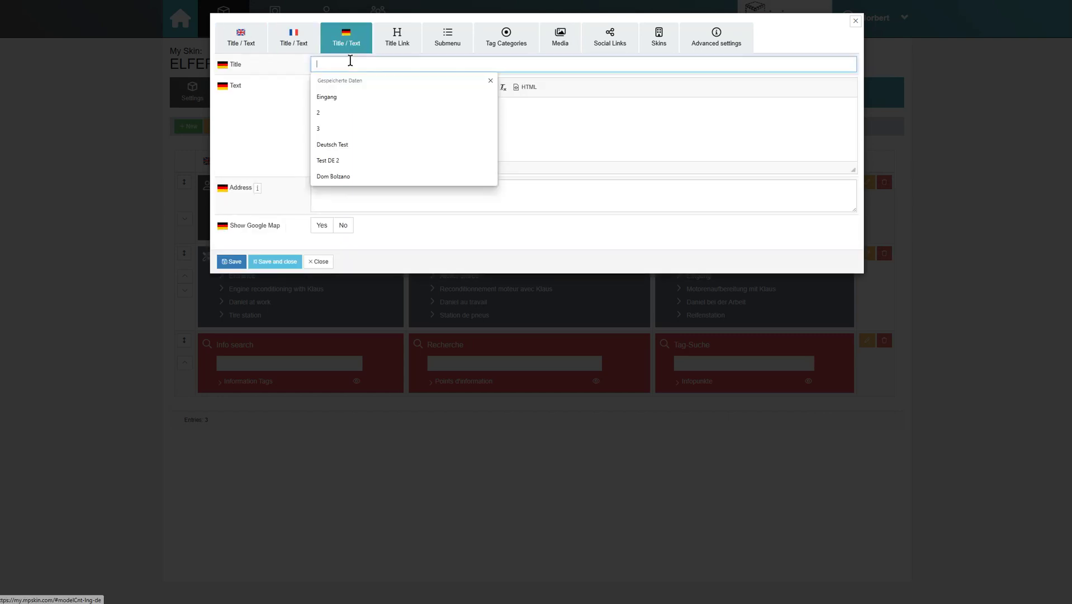
click(275, 261)
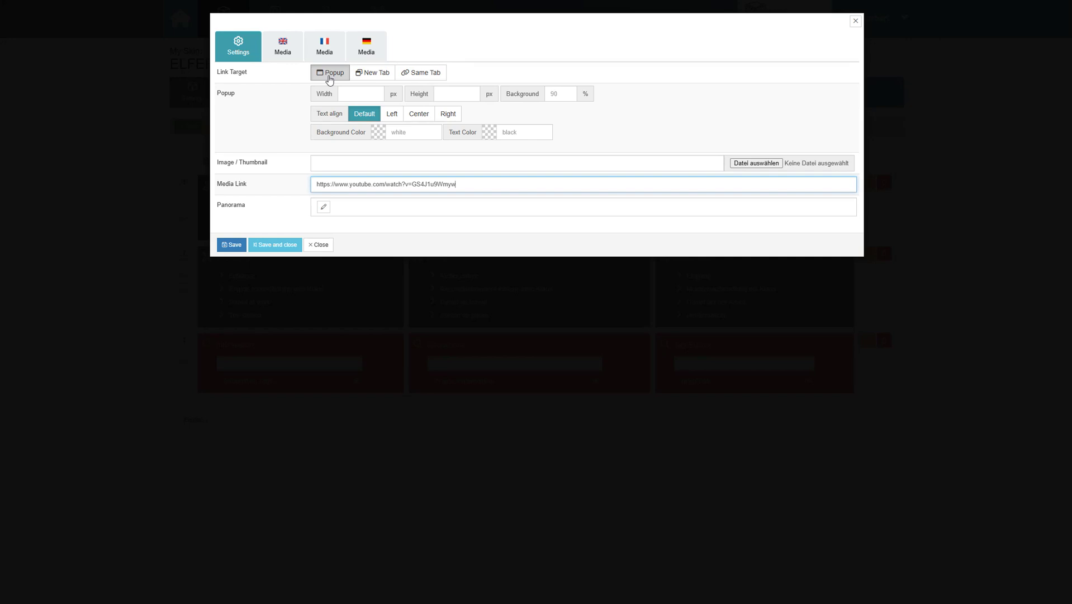
click(231, 245)
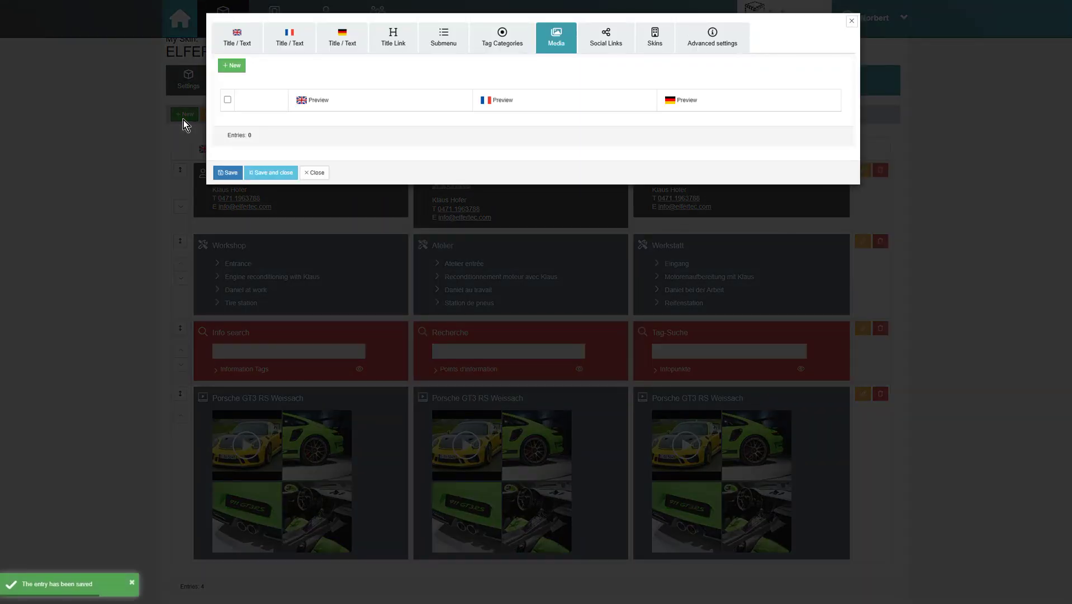
Give the Facebook social link the facebook-f icon, then save the website link and links block.
click(617, 53)
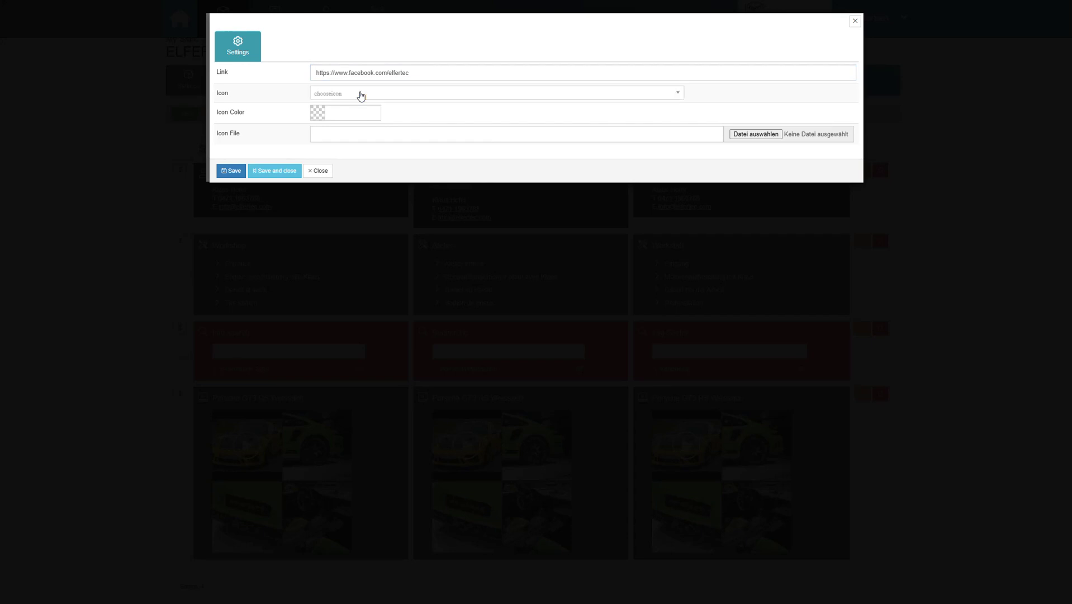
click(361, 96)
text(face)
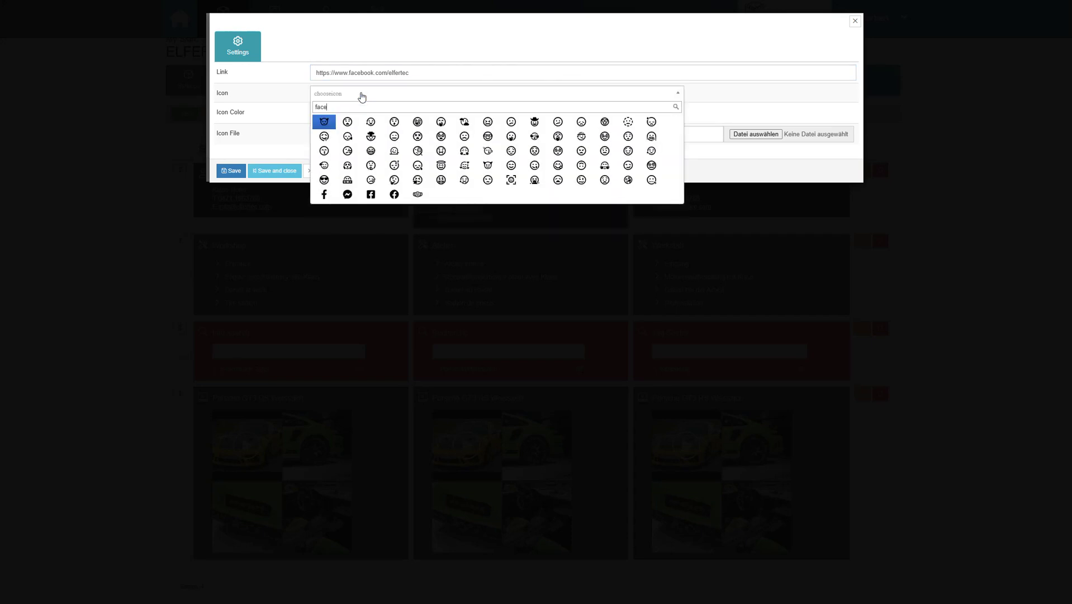
text(b)
click(324, 124)
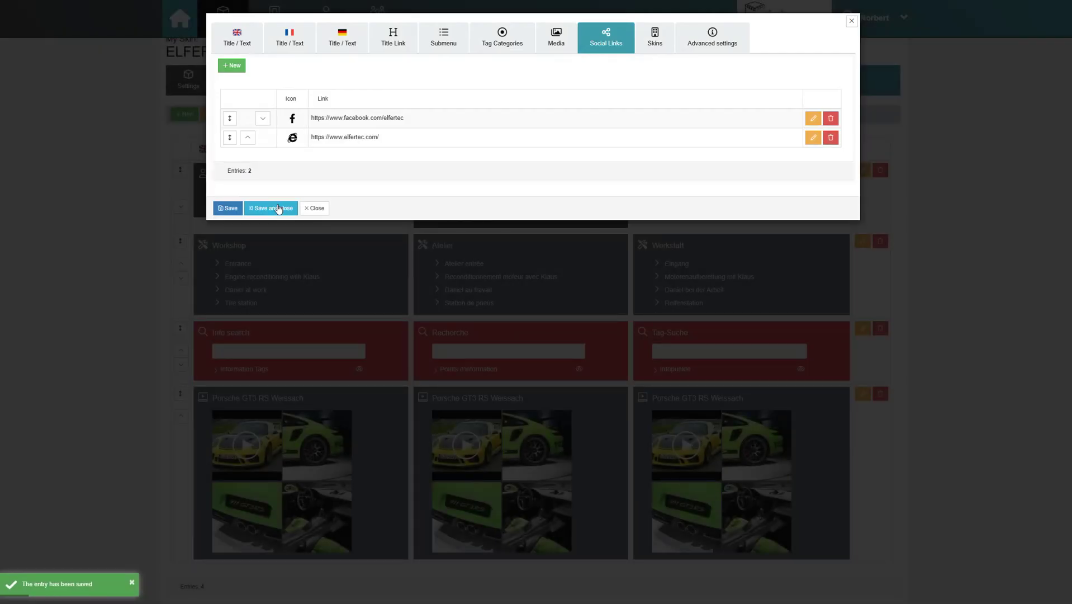
click(278, 208)
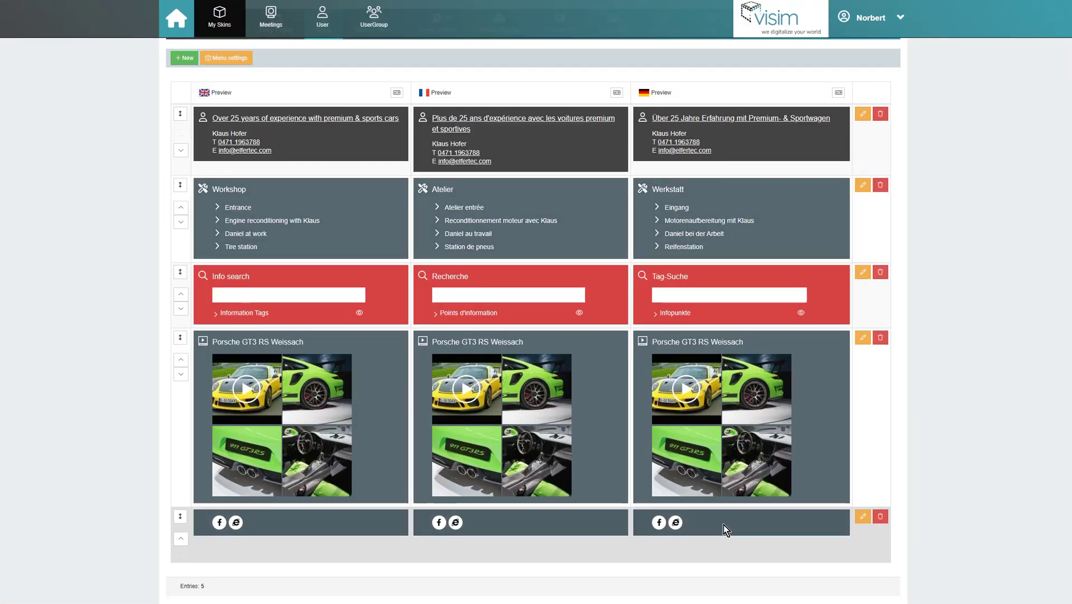
scroll(392, 279, up, 2)
Browse the Hotel & Restaurants skins for a new block without linking any, then reopen the contact block.
click(186, 127)
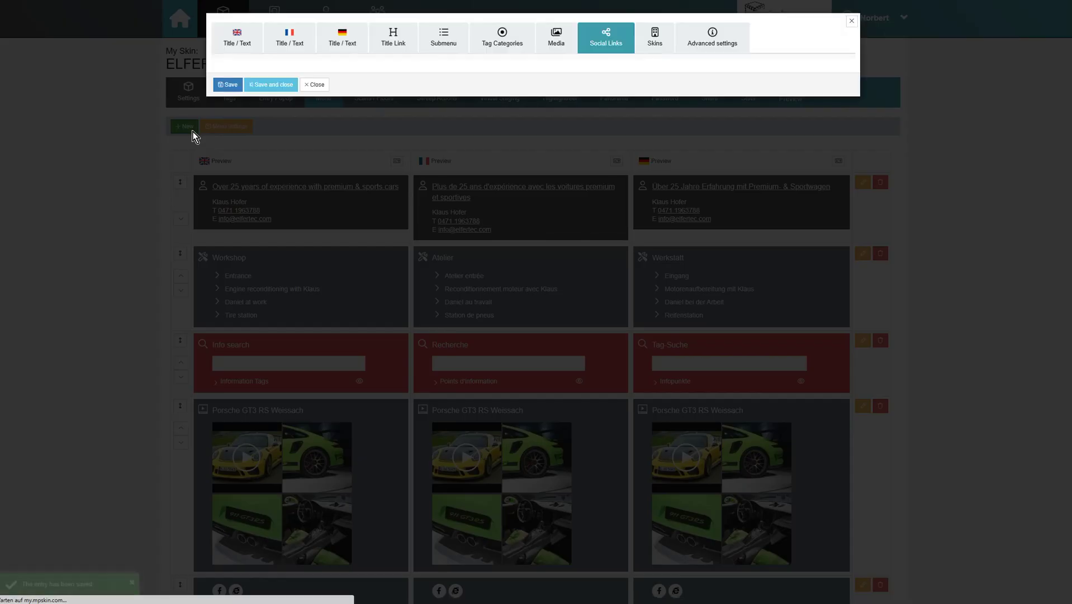
click(649, 54)
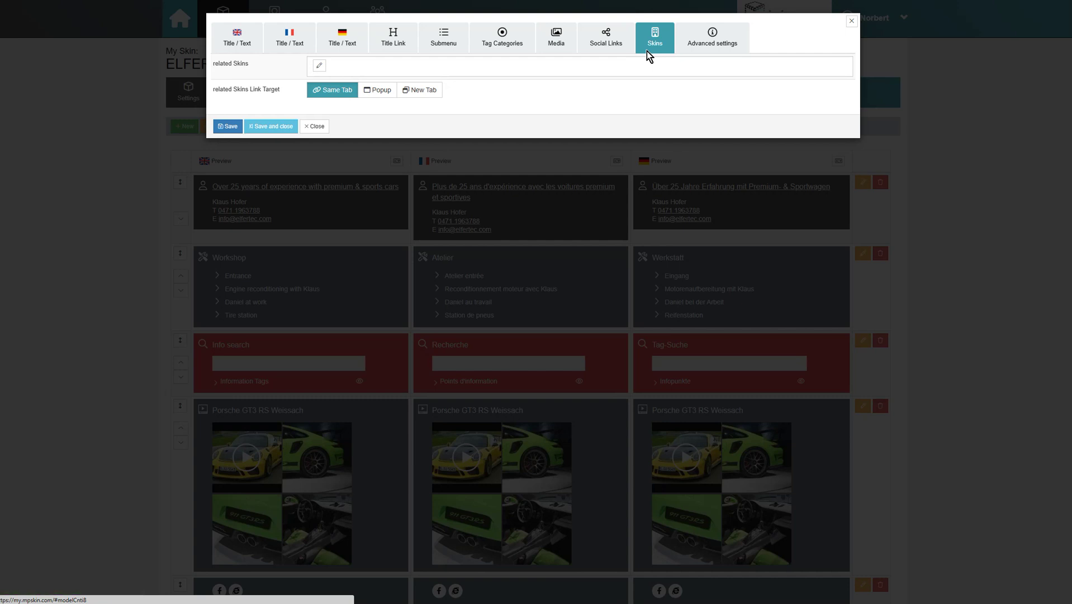
click(319, 65)
scroll(347, 192, down, 4)
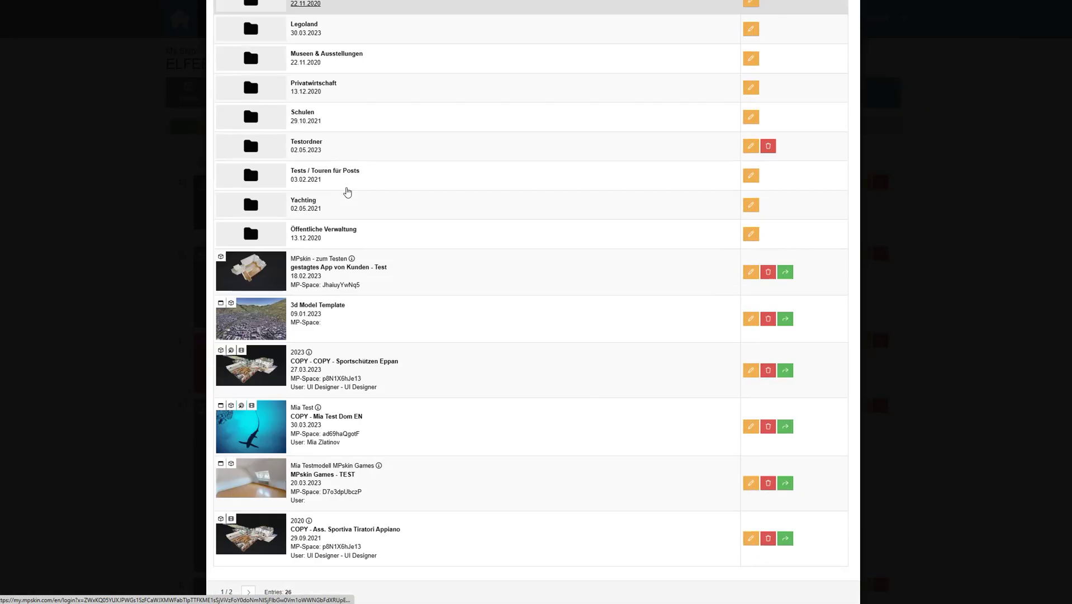
scroll(347, 193, up, 5)
click(312, 148)
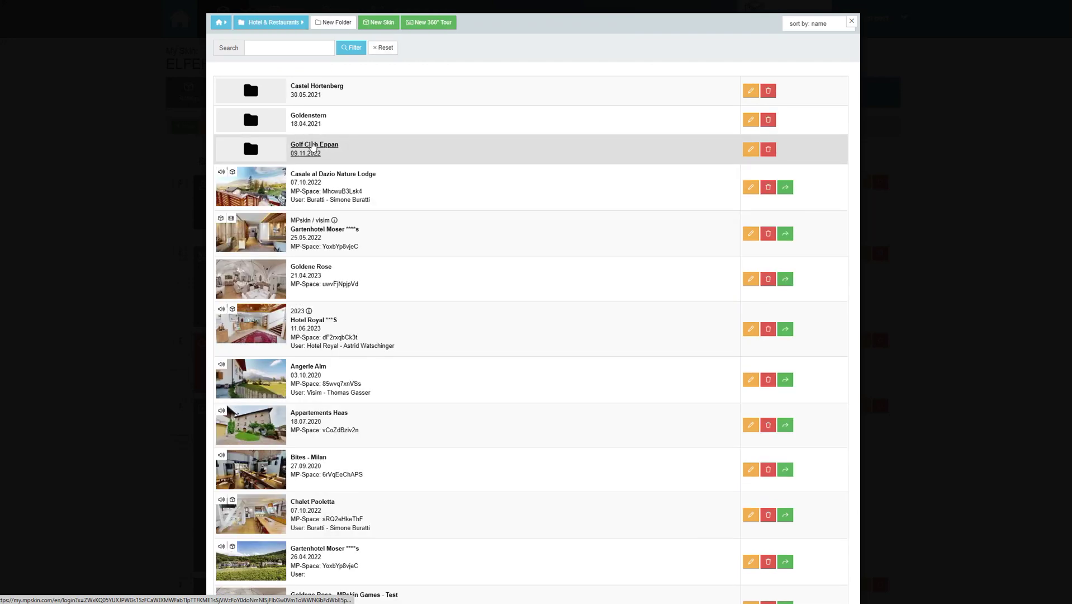
scroll(313, 147, down, 8)
scroll(383, 138, up, 8)
click(852, 22)
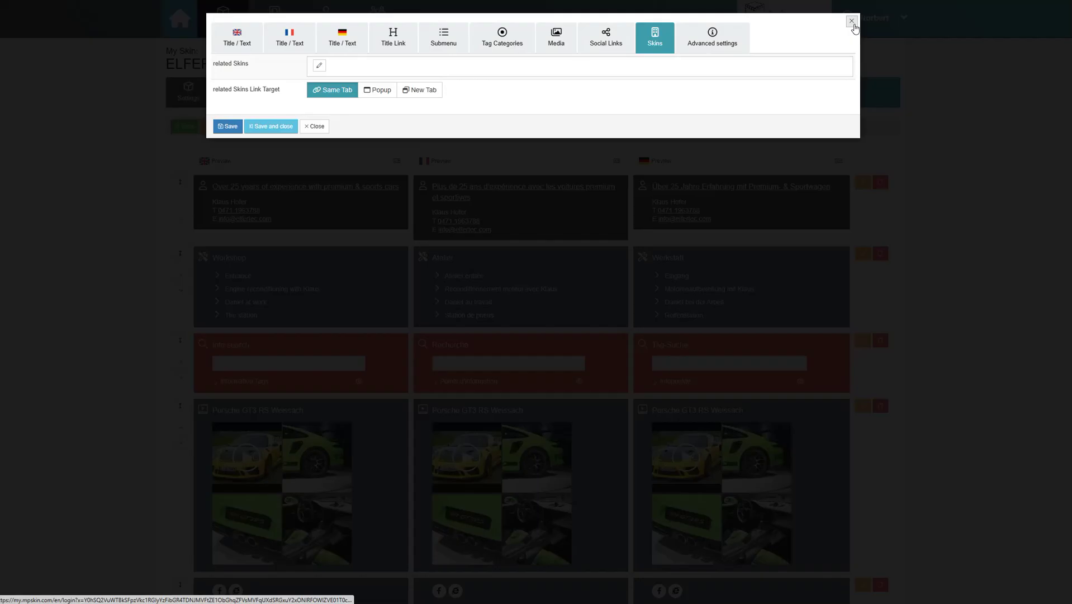
click(314, 125)
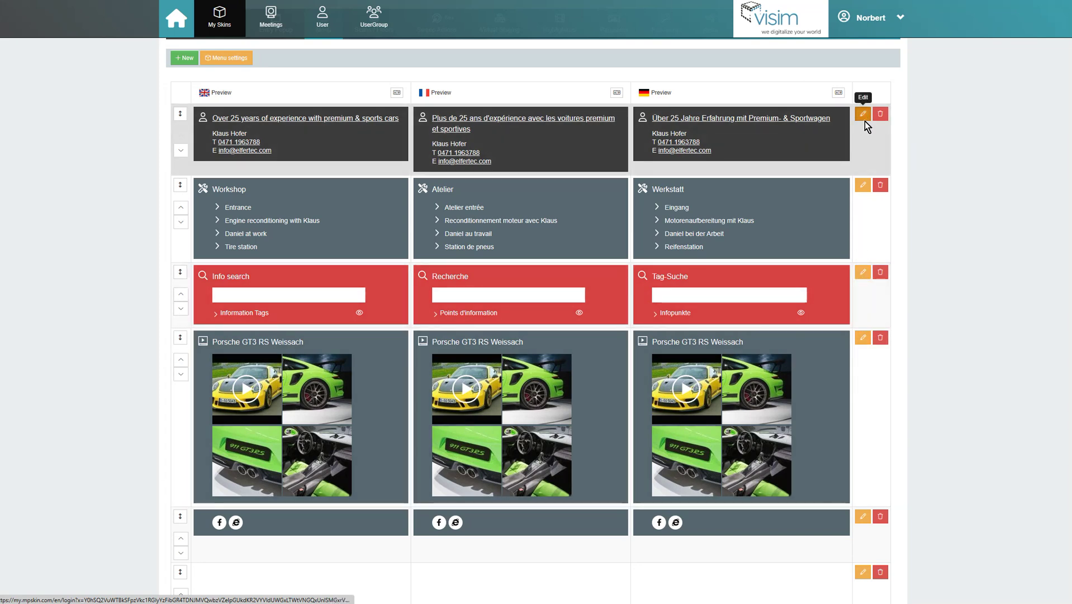
click(863, 115)
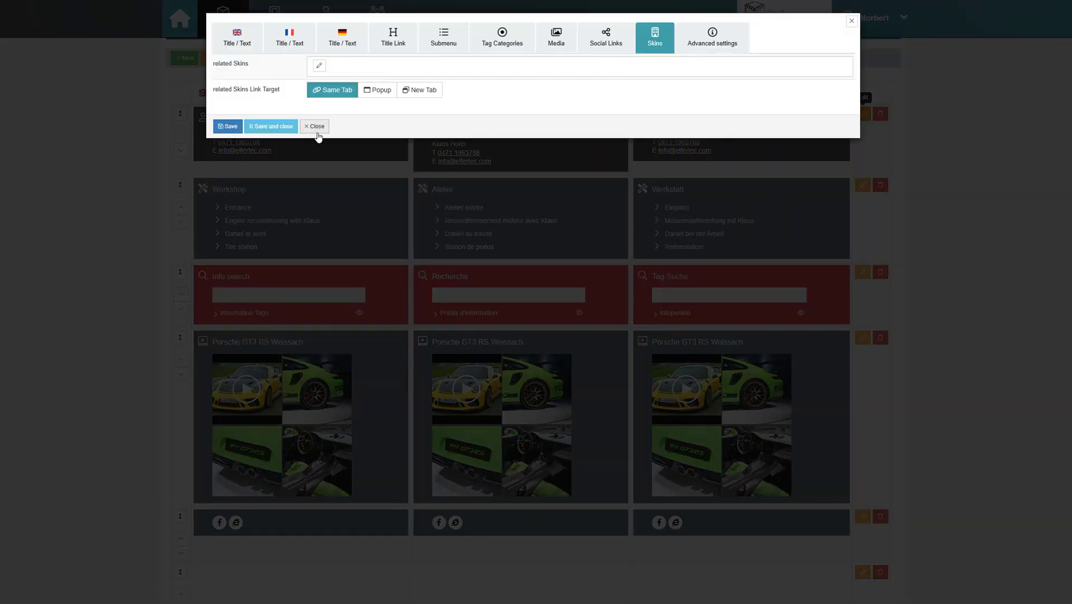